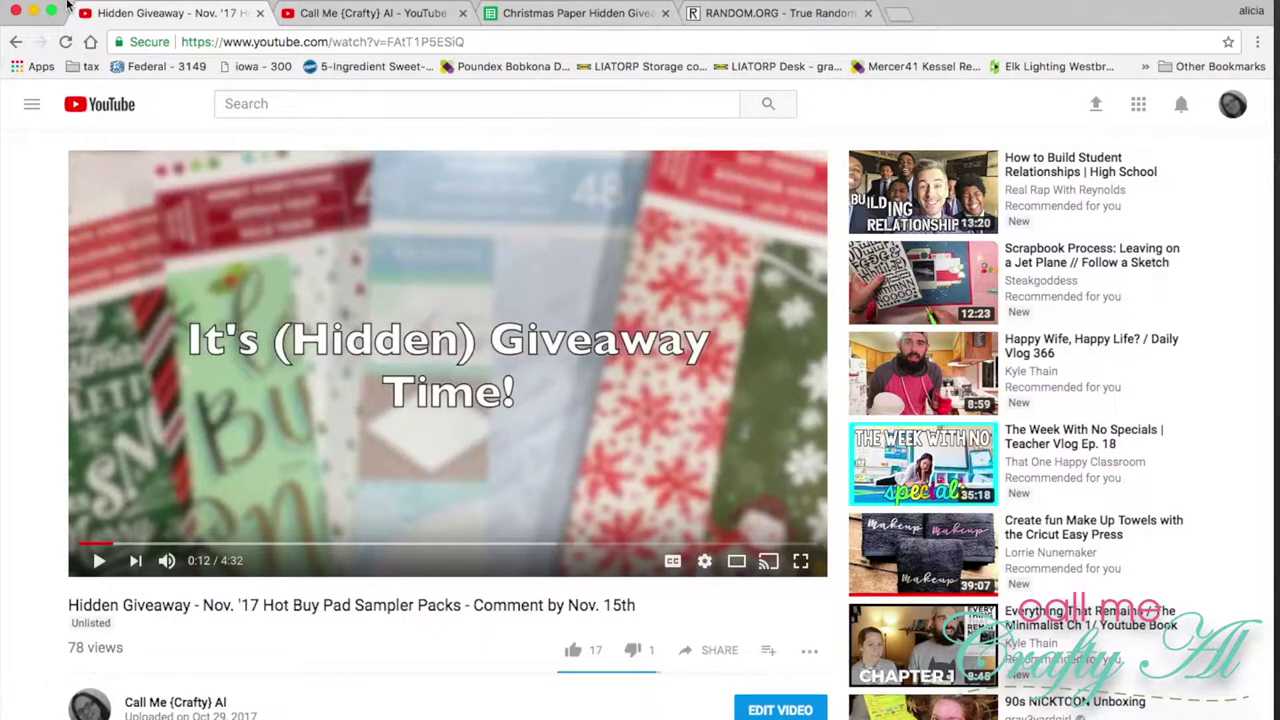
Show the channel's Videos page listing its uploads, including the Giveaway Winners drawing.
click(370, 13)
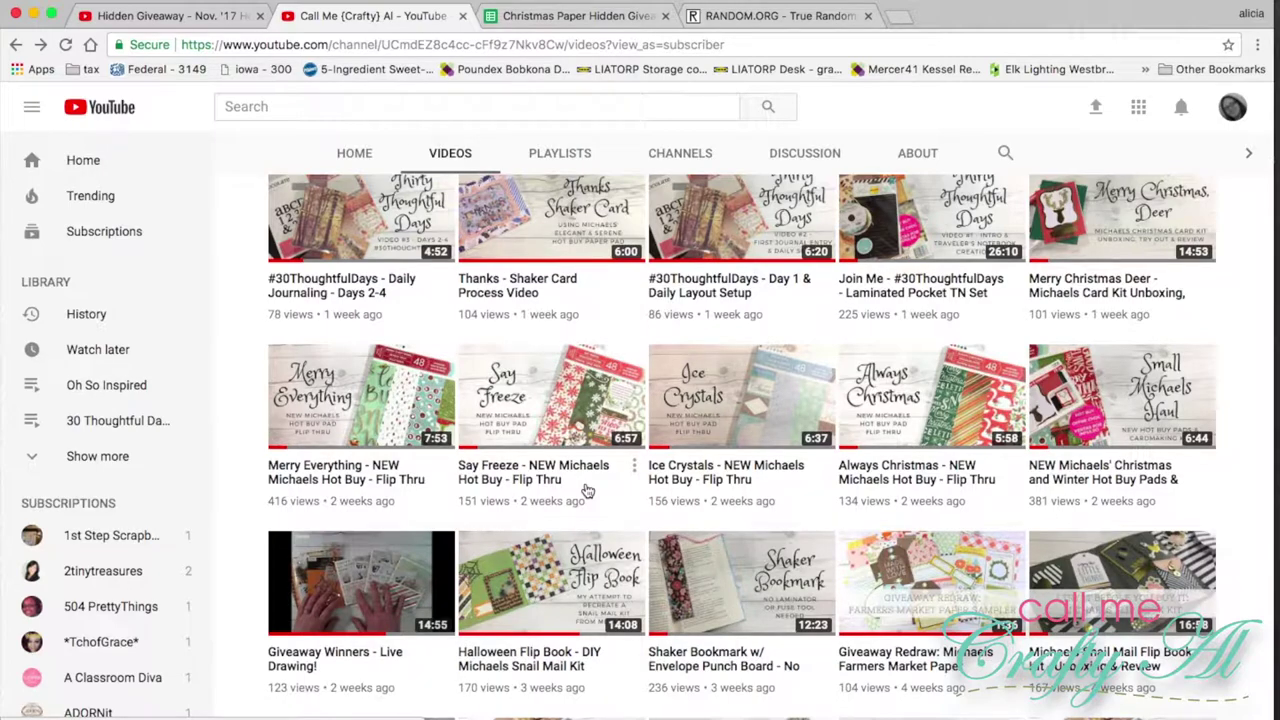
Open the giveaway spreadsheet and review the Always Christmas, Ice Crystals, Merry Everything and Say Freeze sheets, ending on All Pads.
click(547, 18)
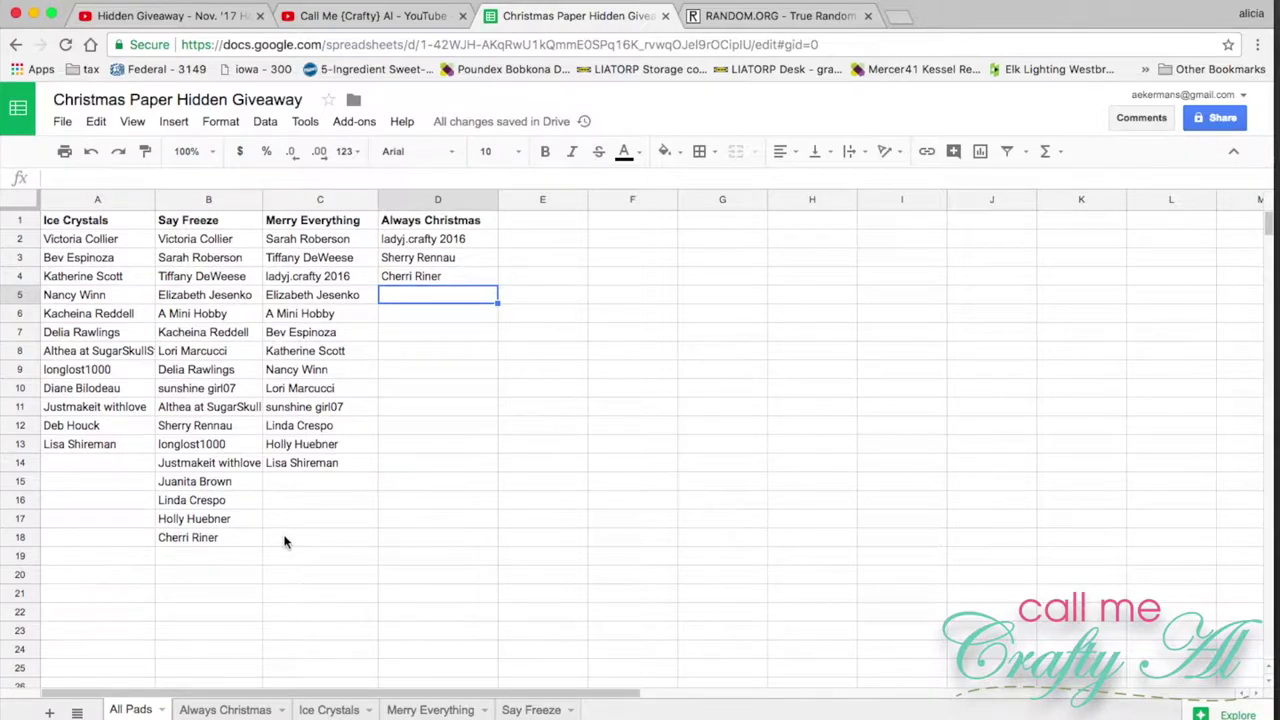
click(226, 710)
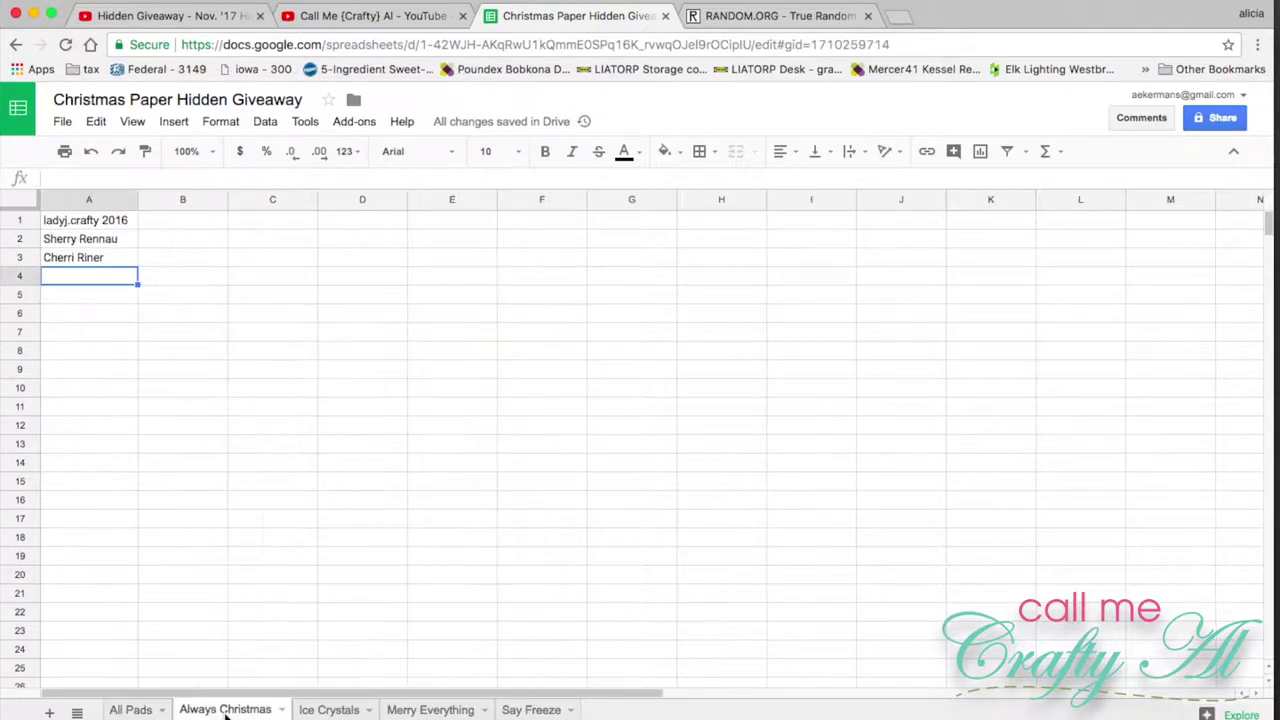
click(332, 710)
click(430, 710)
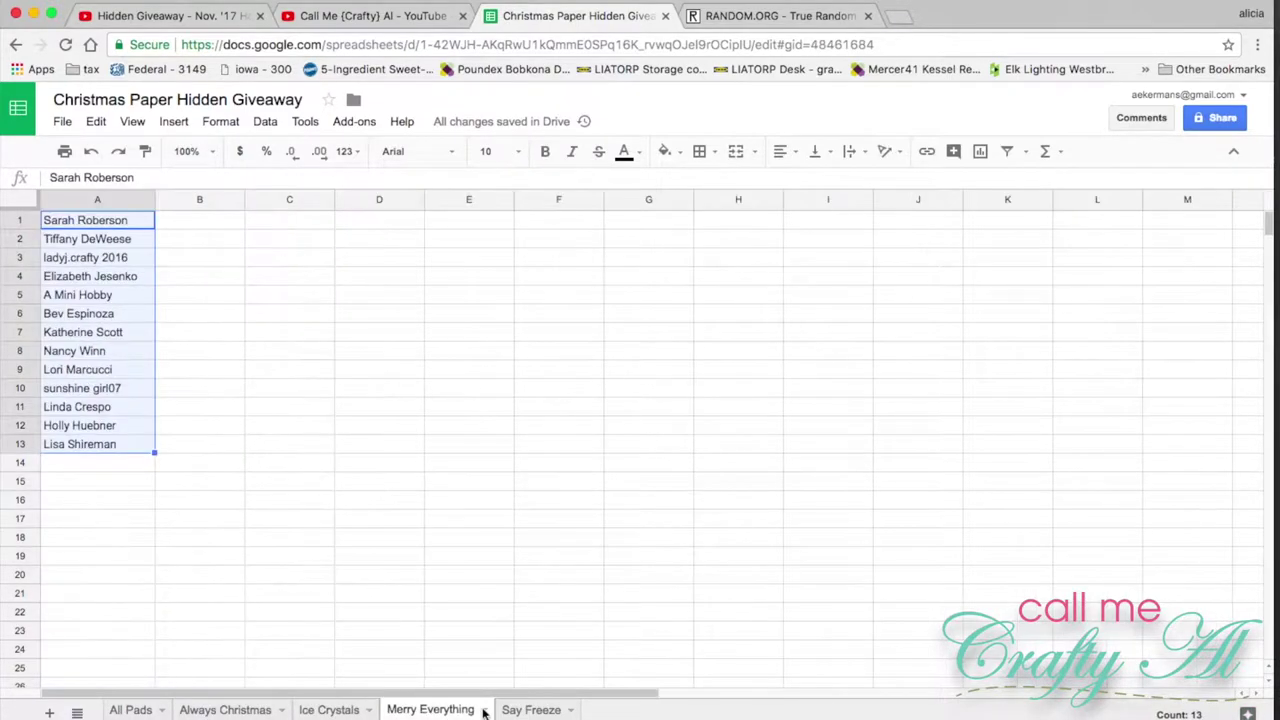
click(530, 710)
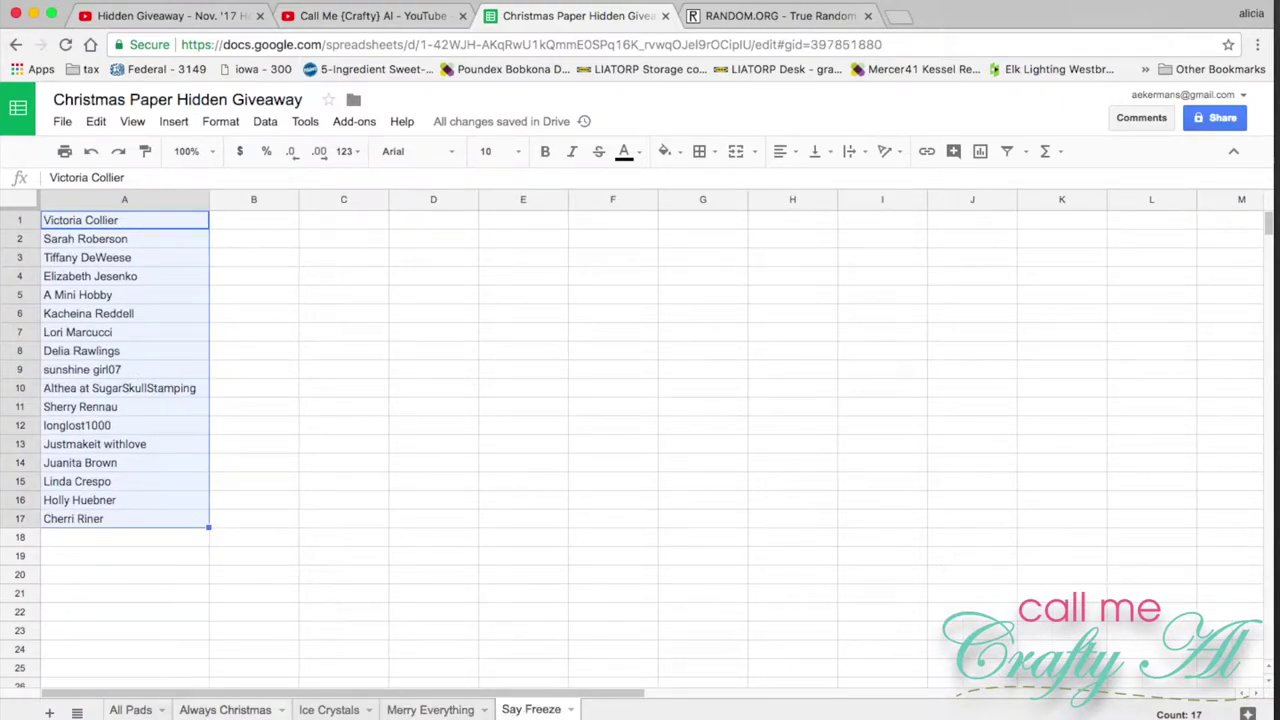
click(224, 710)
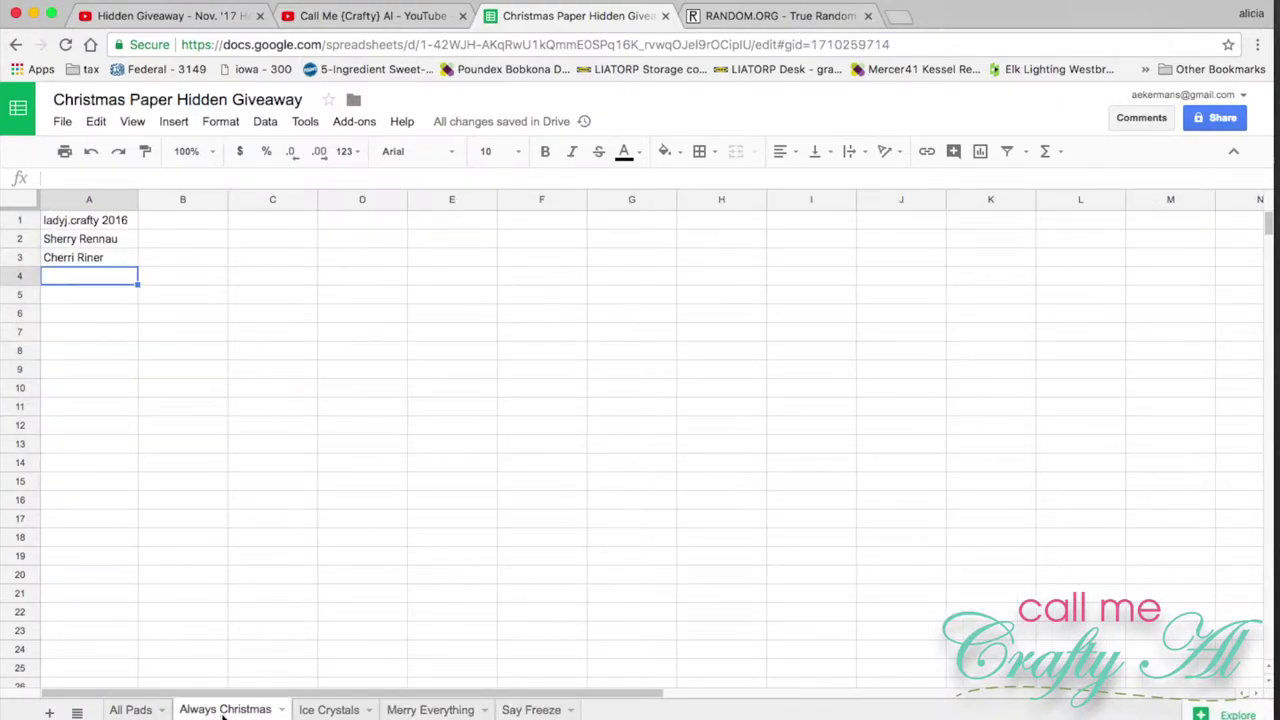
click(130, 710)
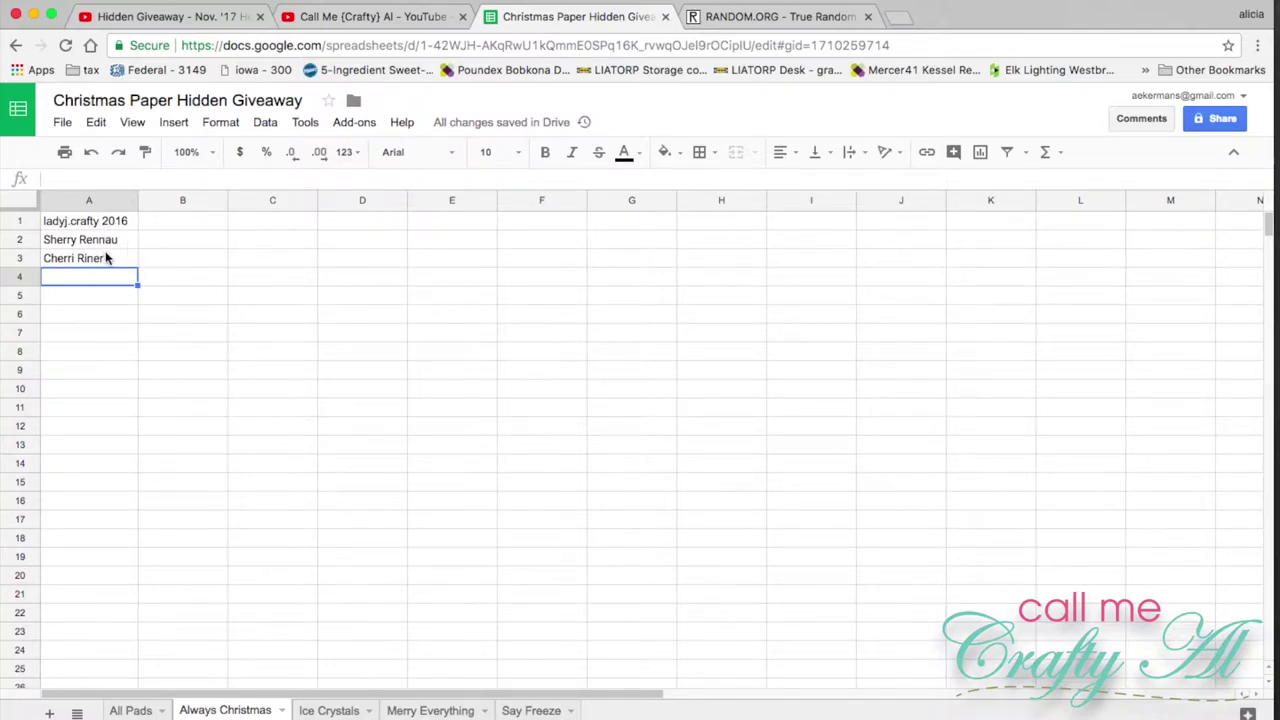
Change RANDOM.ORG's maximum from 100 to 3 and draw two numbers, 2 and 1.
click(737, 18)
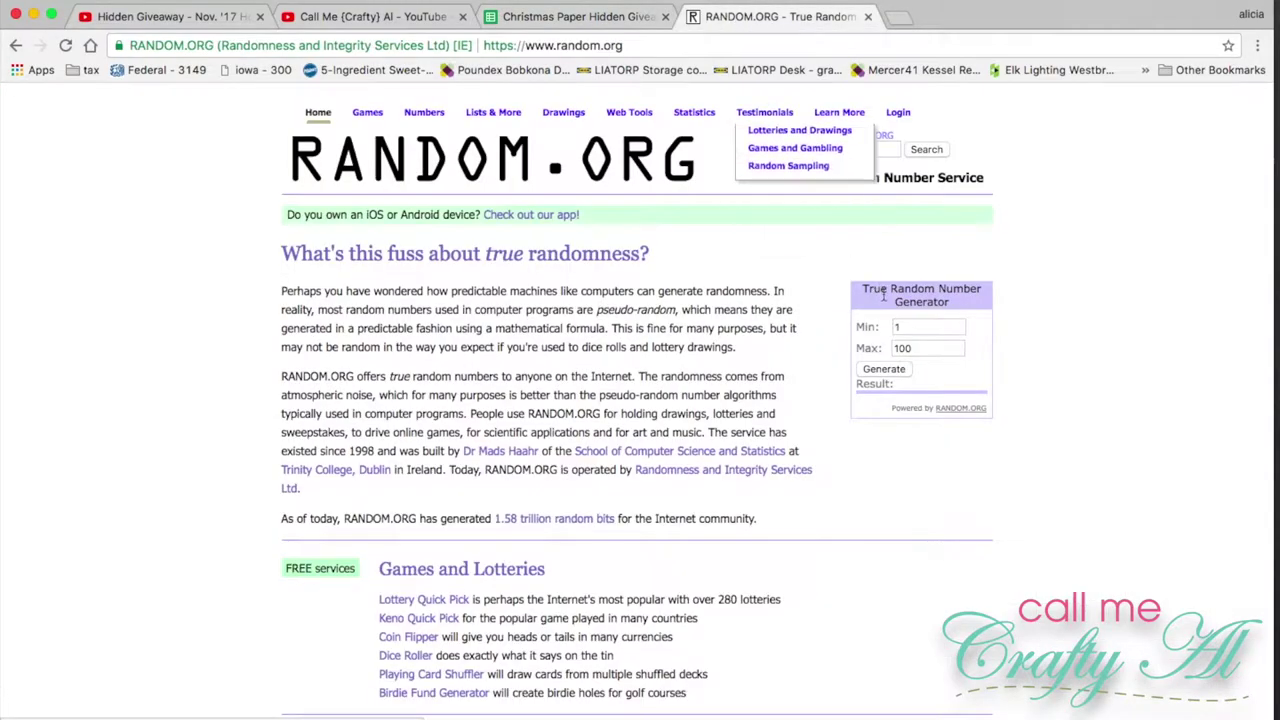
drag(918, 349, 863, 351)
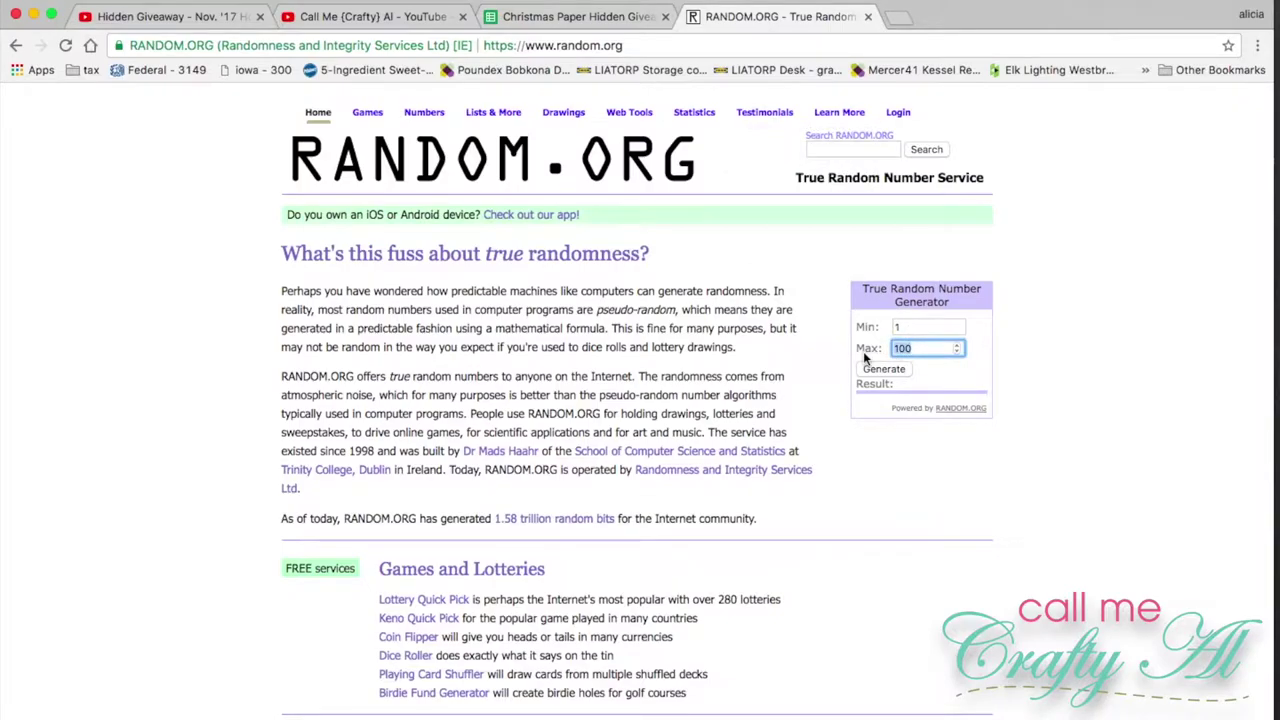
key(BackSpace)
click(884, 370)
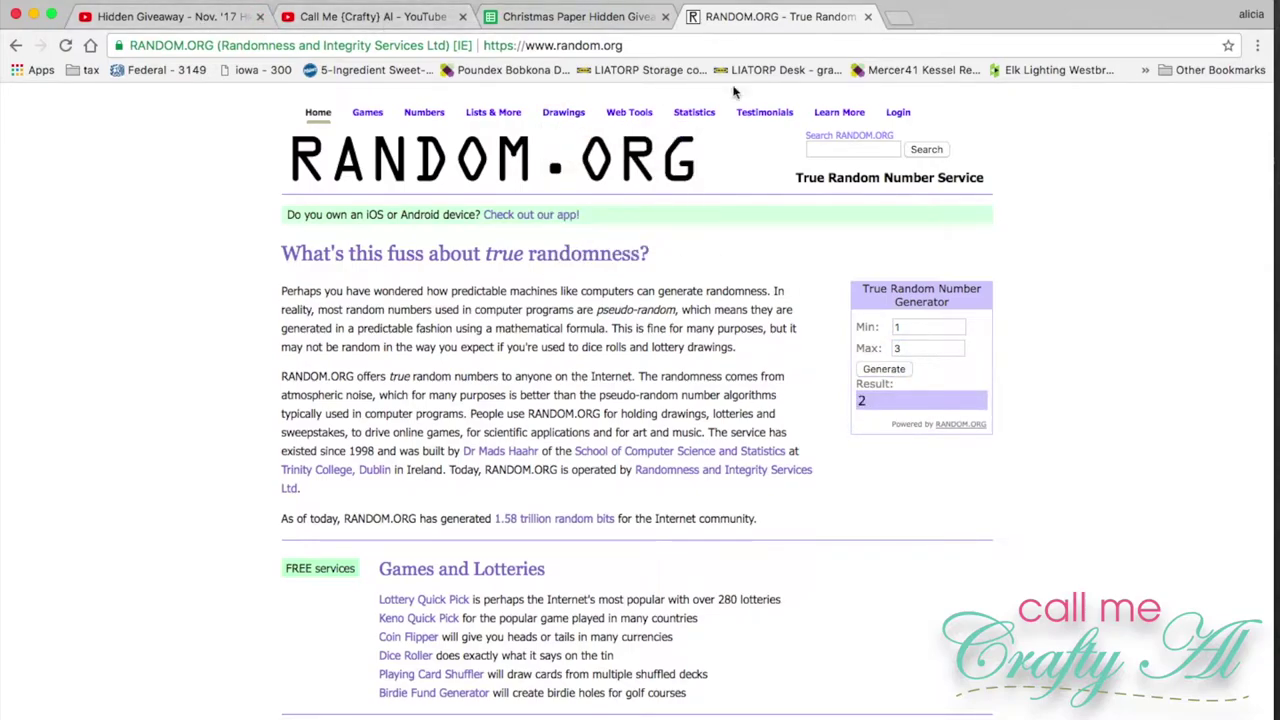
click(885, 370)
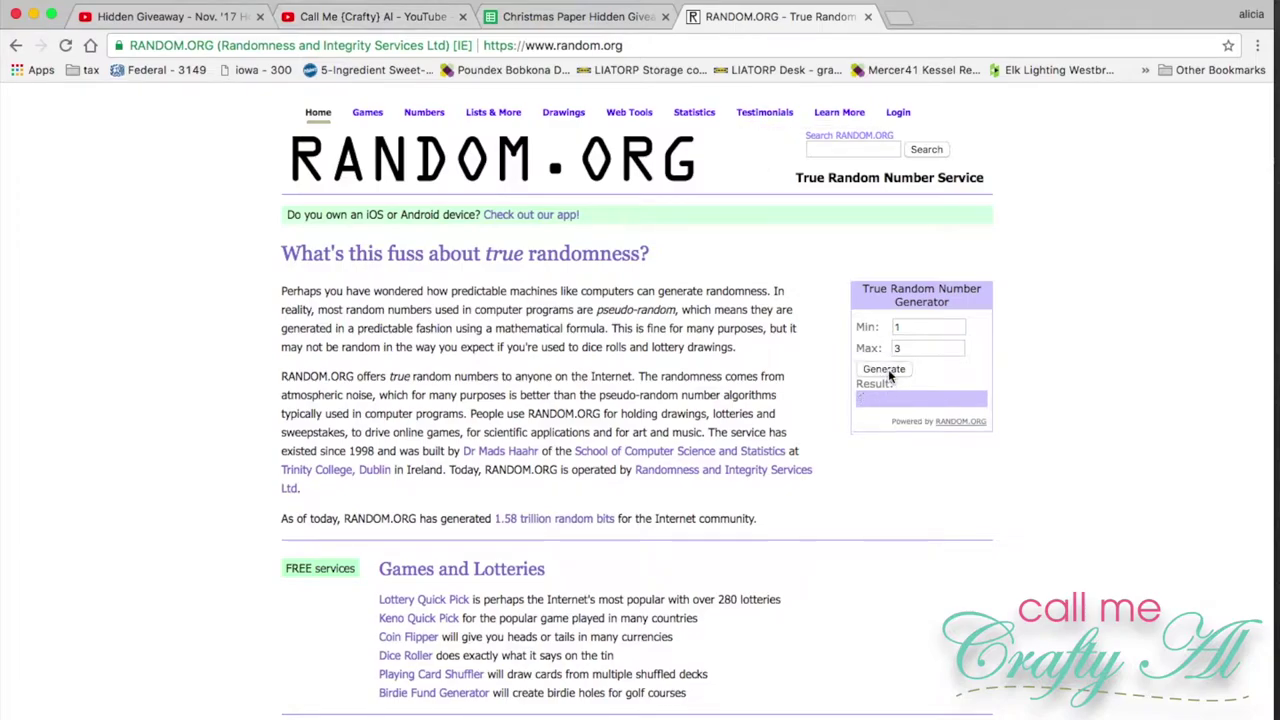
click(545, 17)
Enter 'winner' in B2 and B1 of the Always Christmas sheet, then go to All Pads.
click(190, 243)
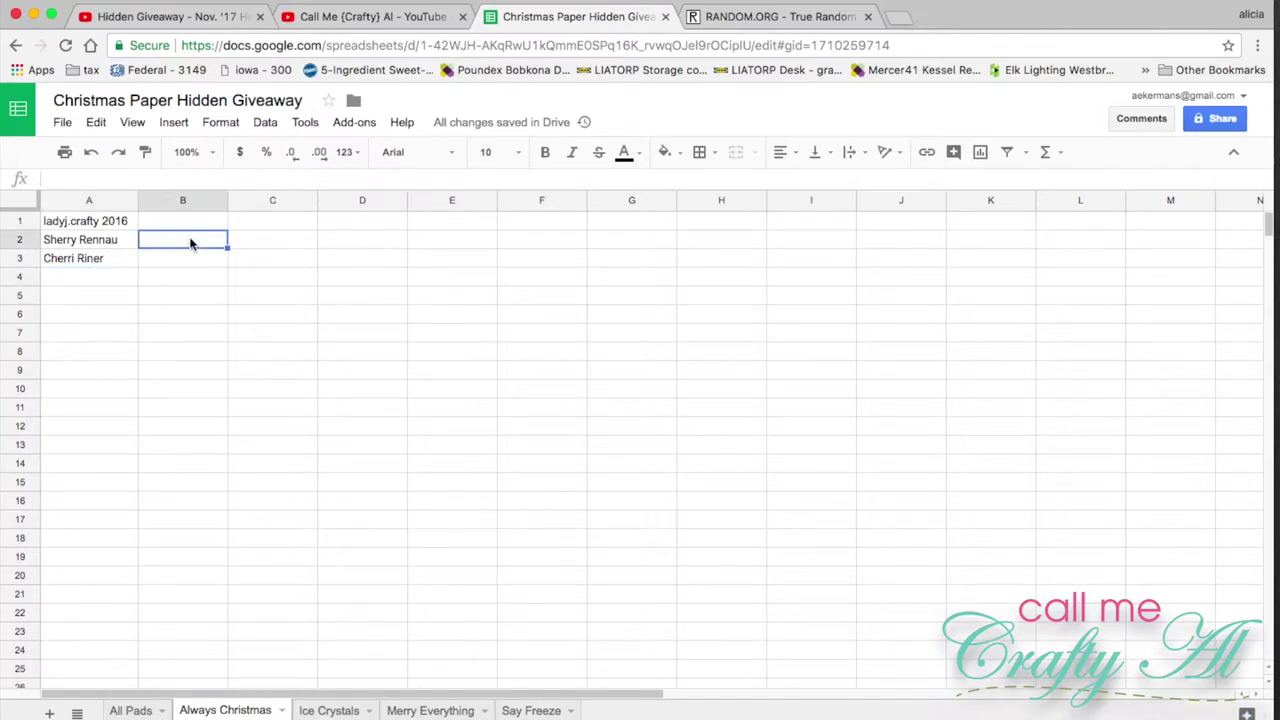
text(winner)
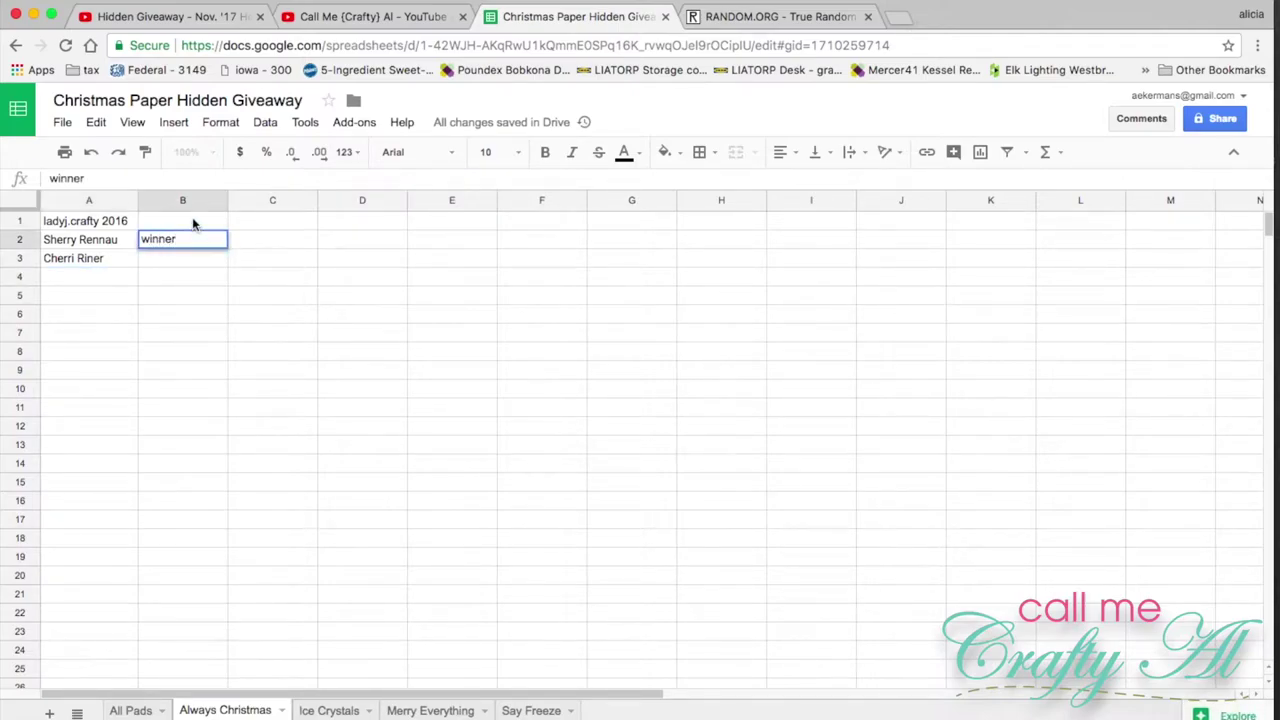
key(Up)
text(winne)
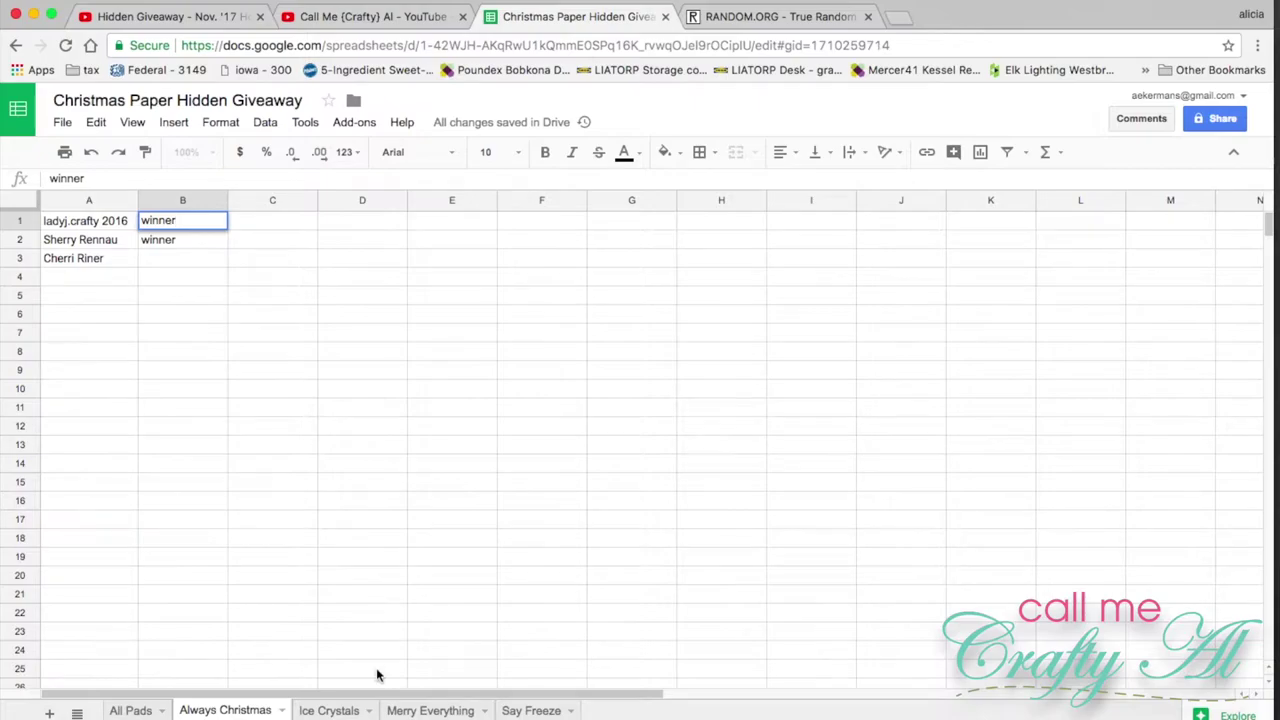
click(131, 711)
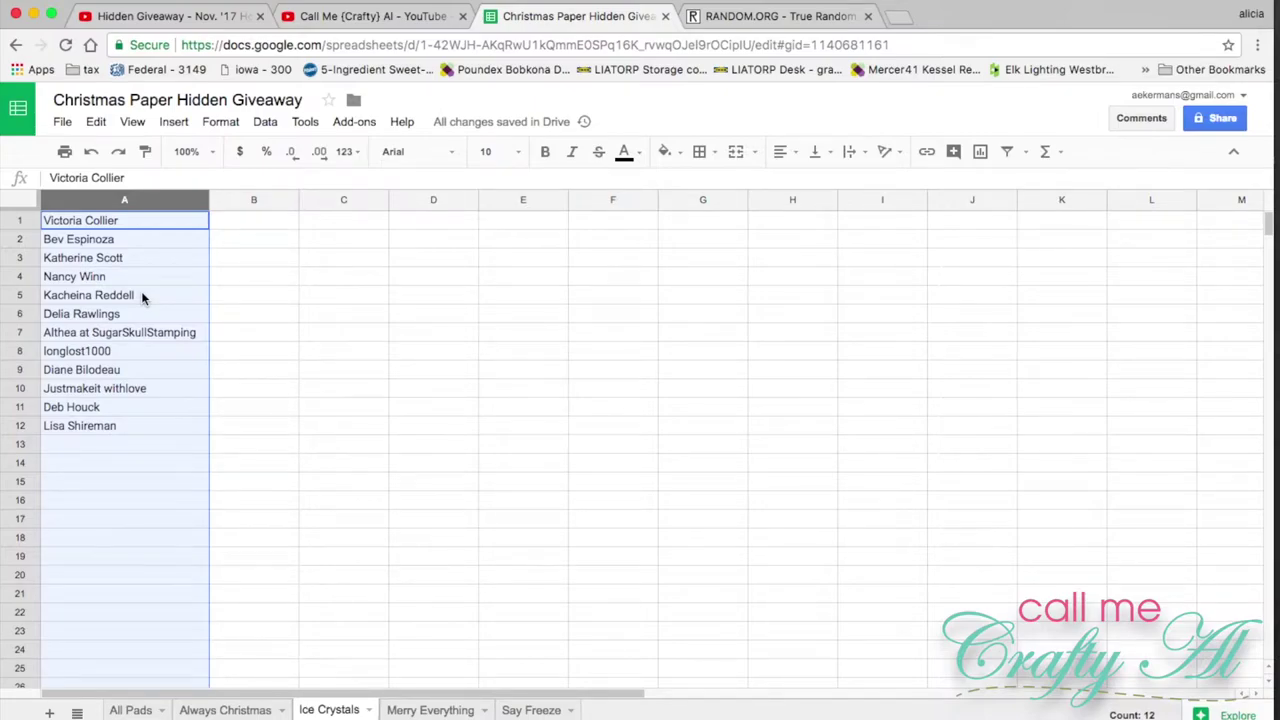
Clear the whole-column selection on the Ice Crystals sheet.
click(119, 221)
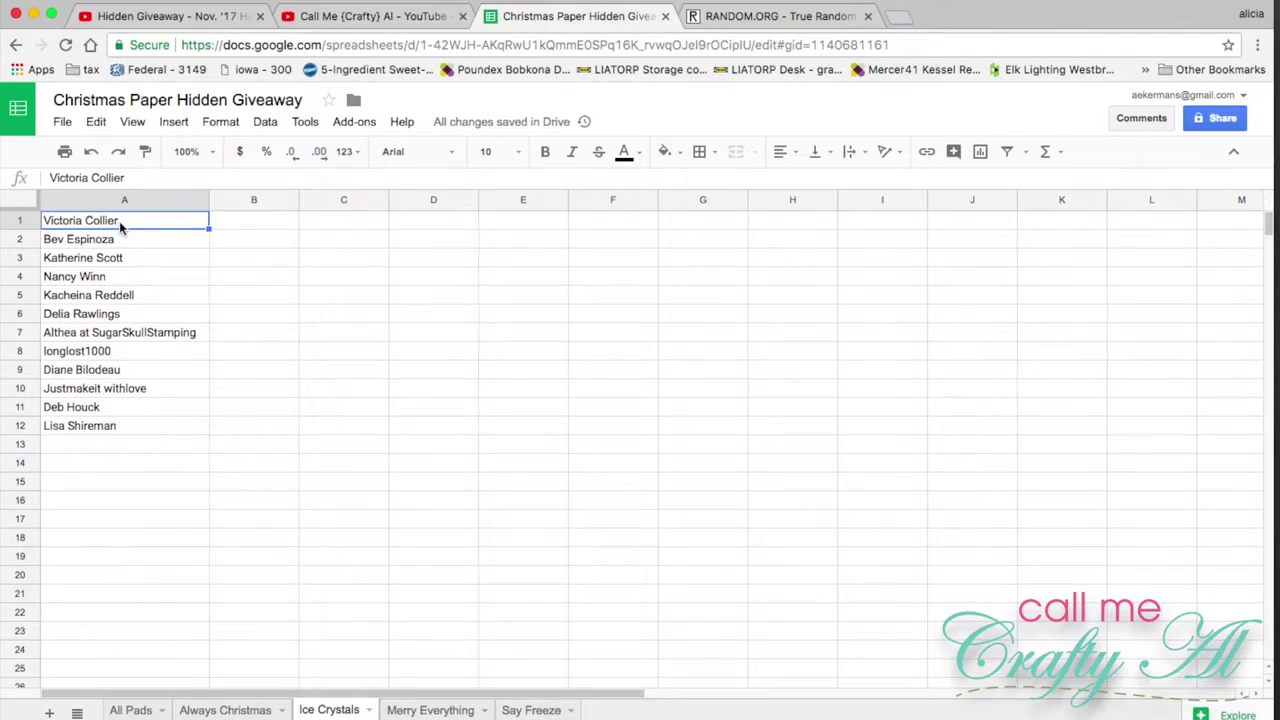
Set RANDOM.ORG's maximum to 12 and draw two numbers, 6 and 4, for Ice Crystals.
click(816, 20)
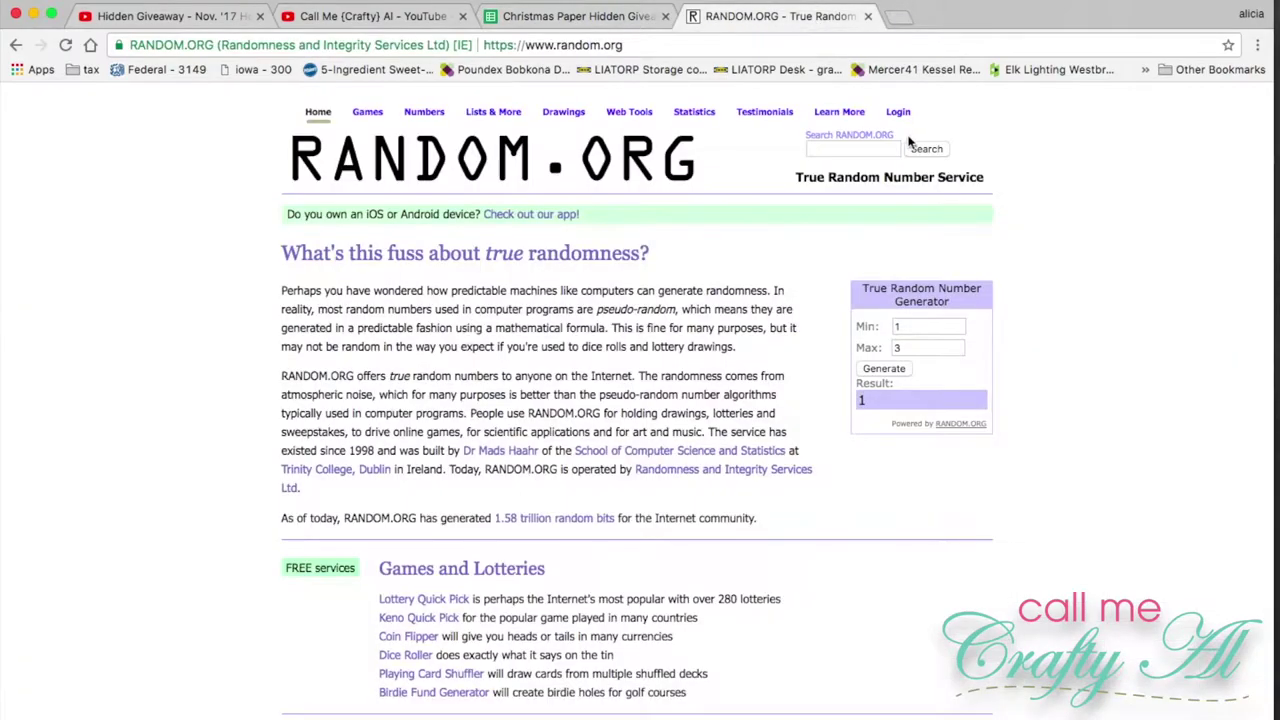
double_click(924, 348)
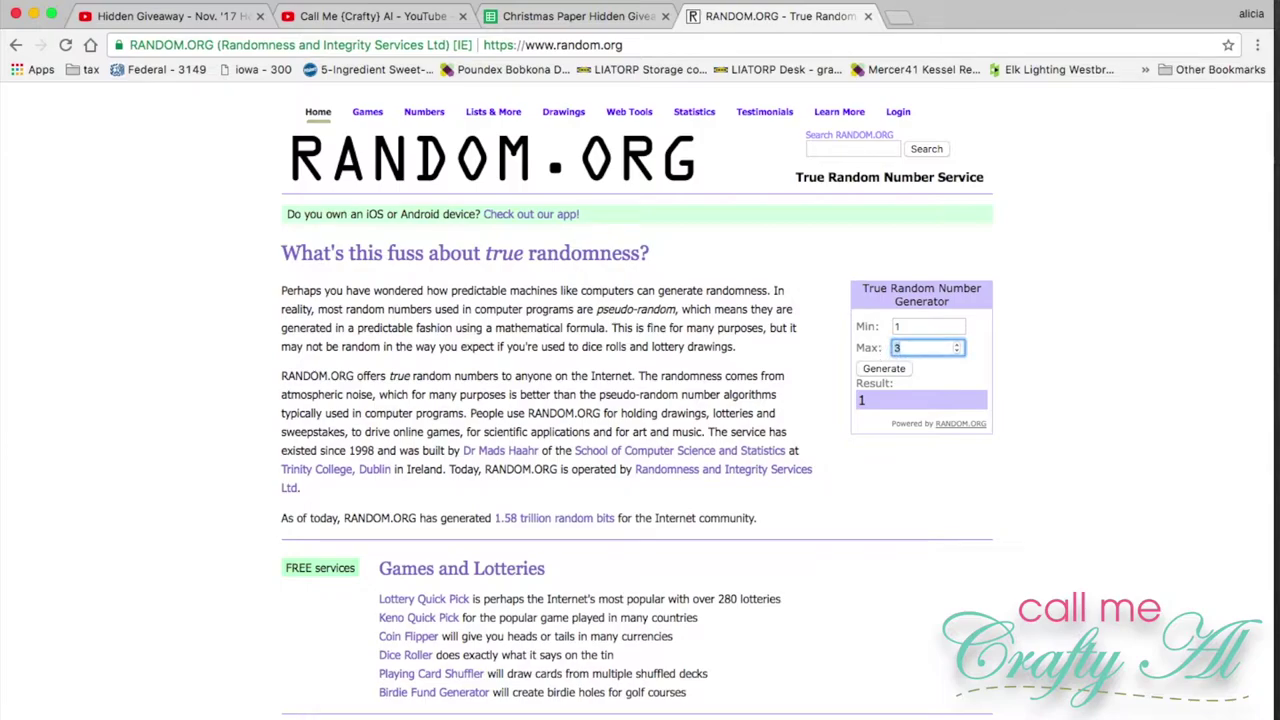
text(12)
key(Return)
click(872, 369)
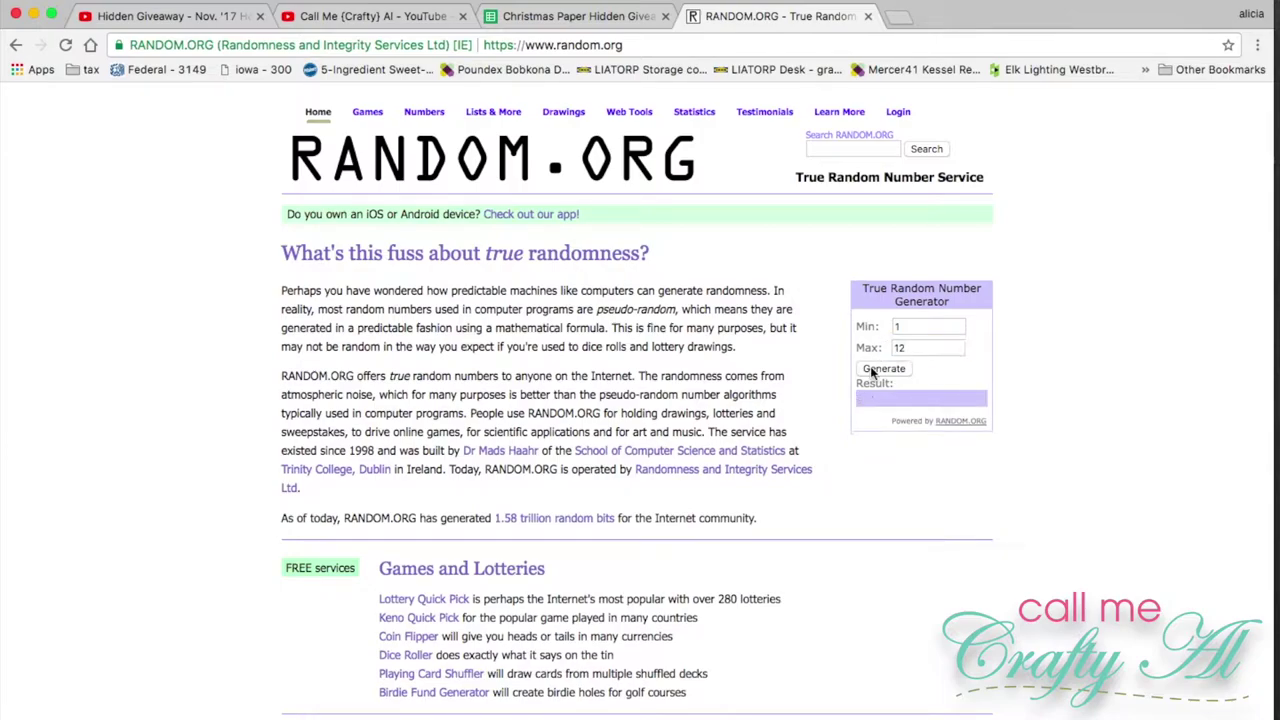
click(588, 18)
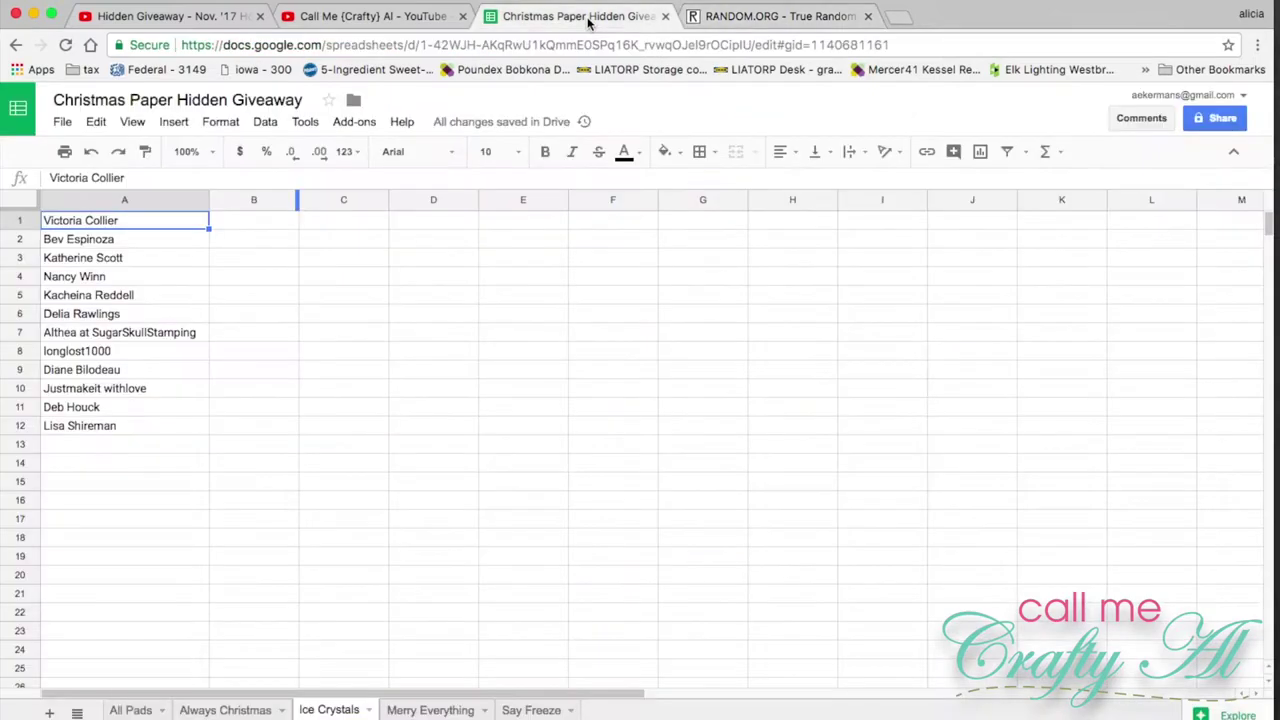
Enter 'winner' in B6 and B4 of the Ice Crystals sheet, then go to All Pads.
click(260, 313)
text(winner)
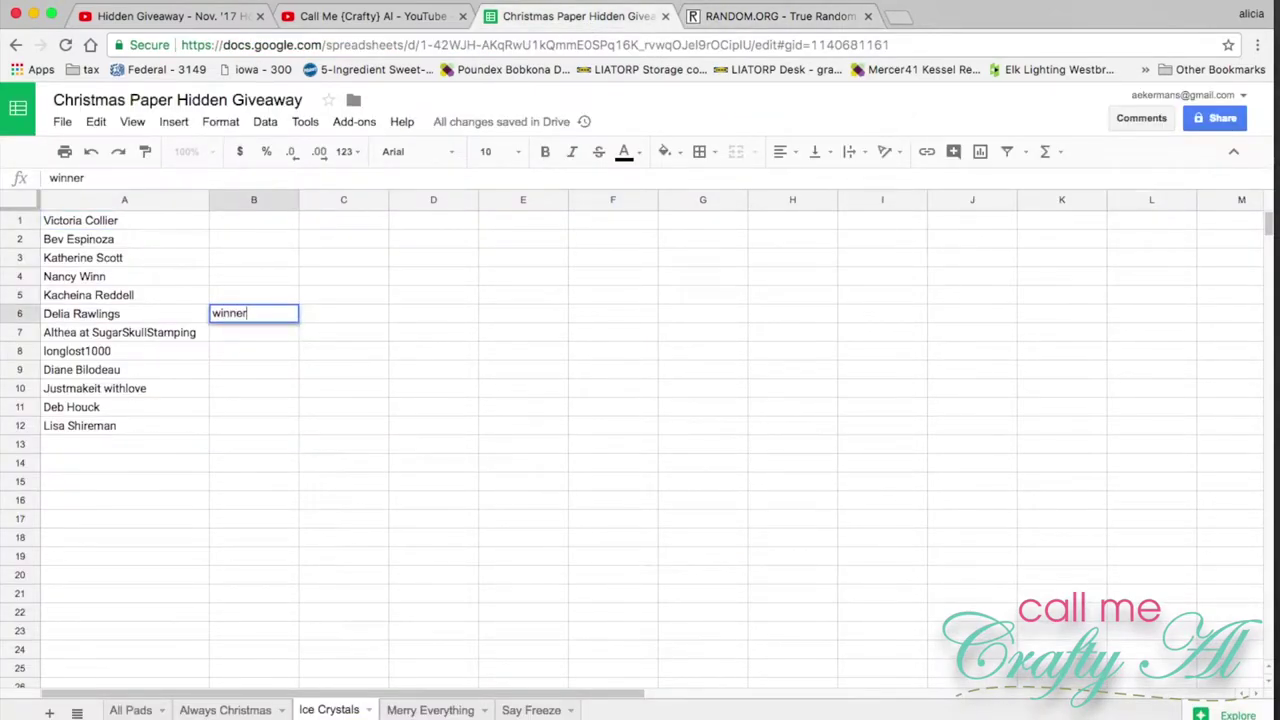
click(260, 276)
text(winner)
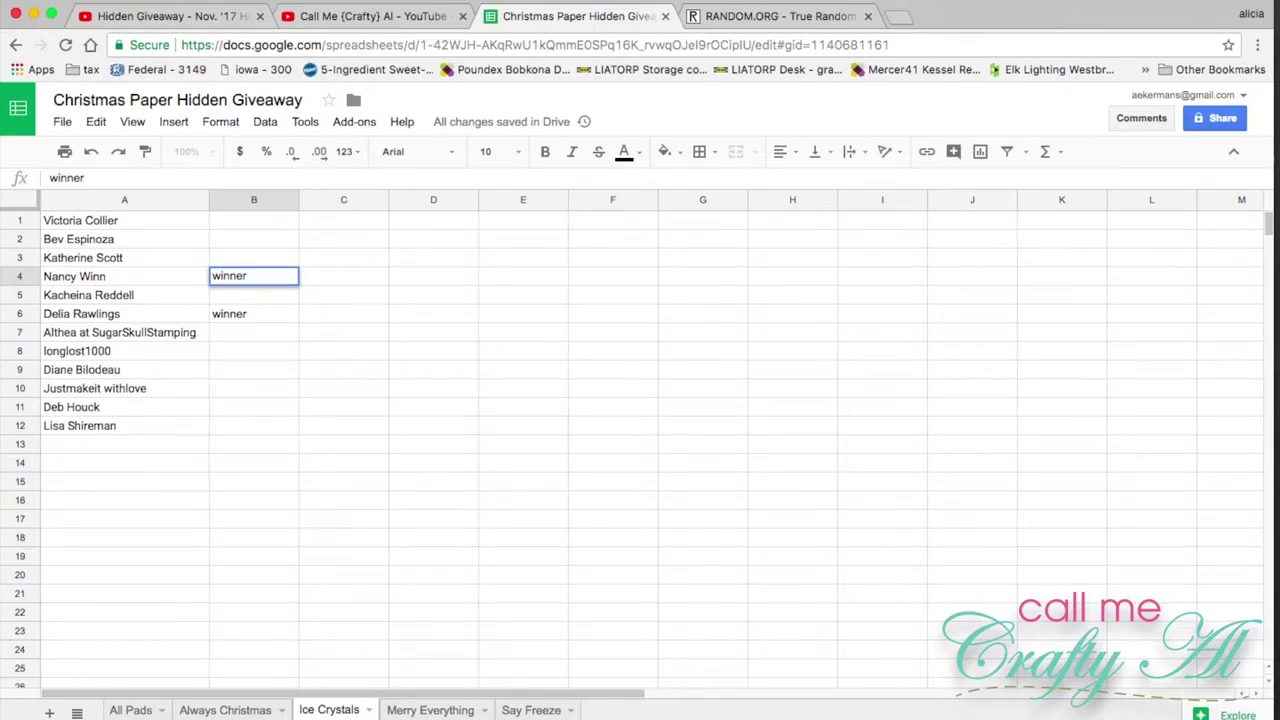
click(135, 710)
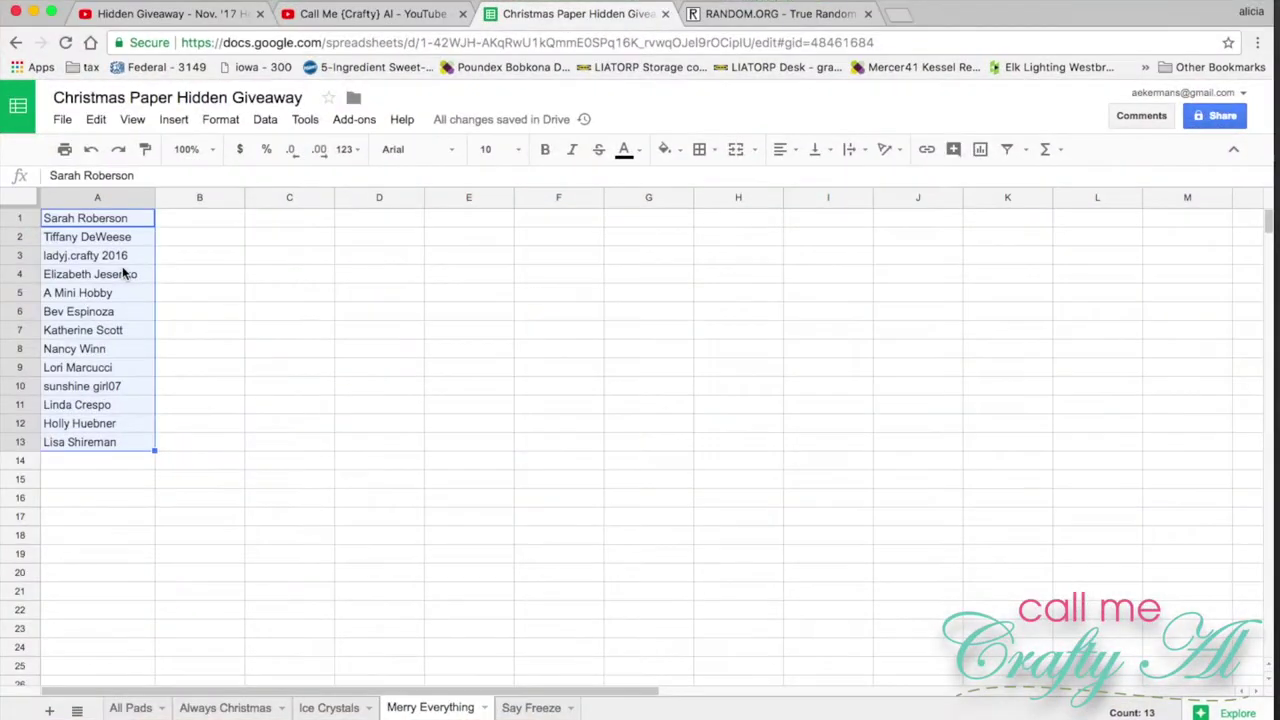
Delete row 3 from the entrant list so the names below move up.
click(113, 258)
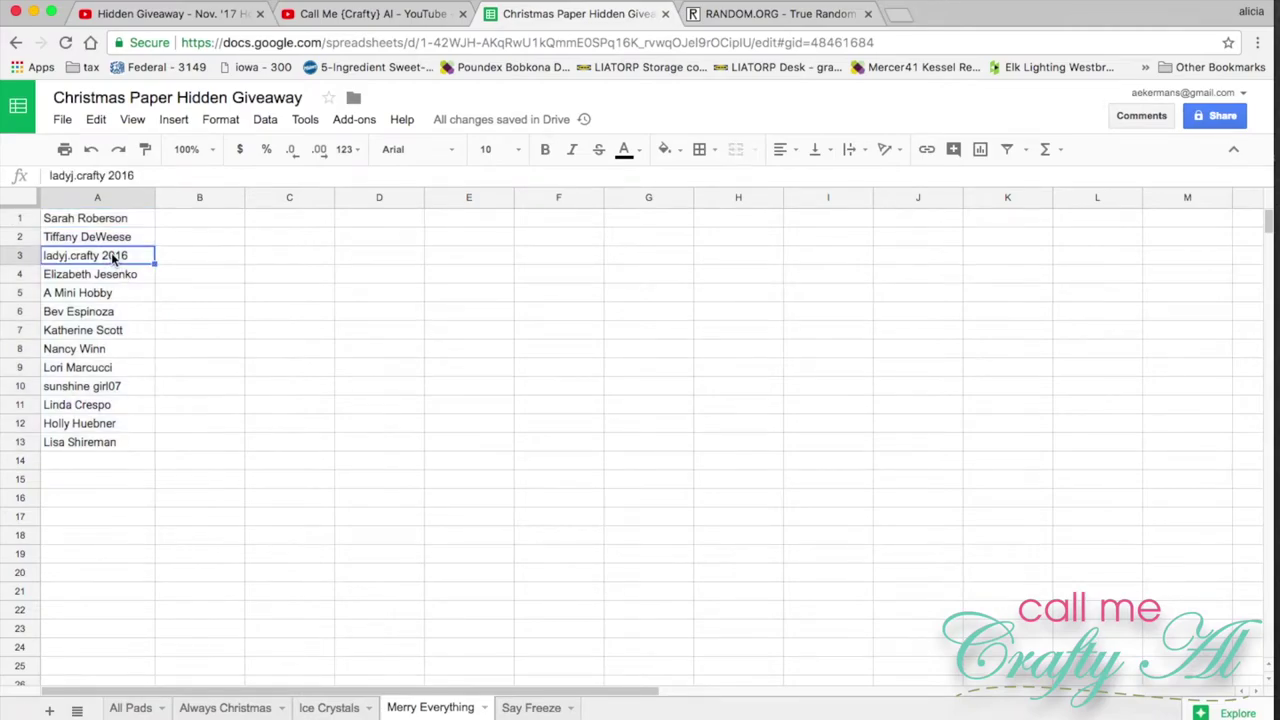
click(21, 255)
right_click(23, 255)
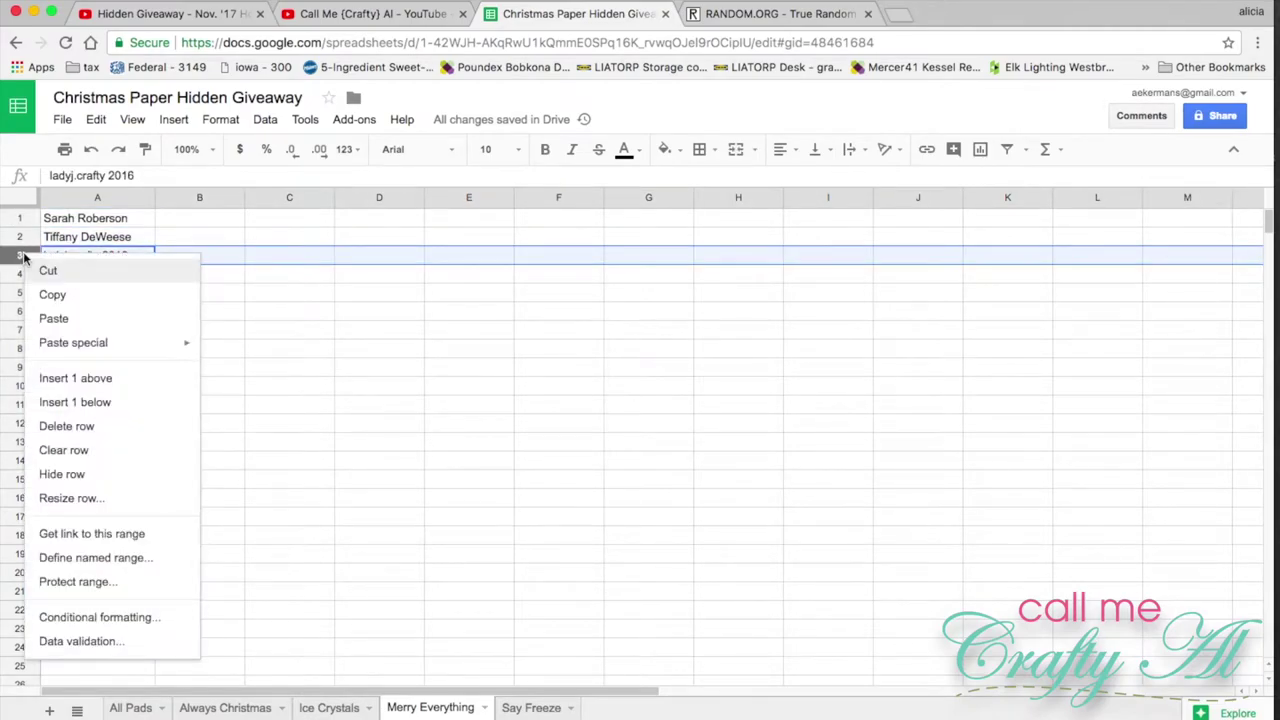
click(68, 426)
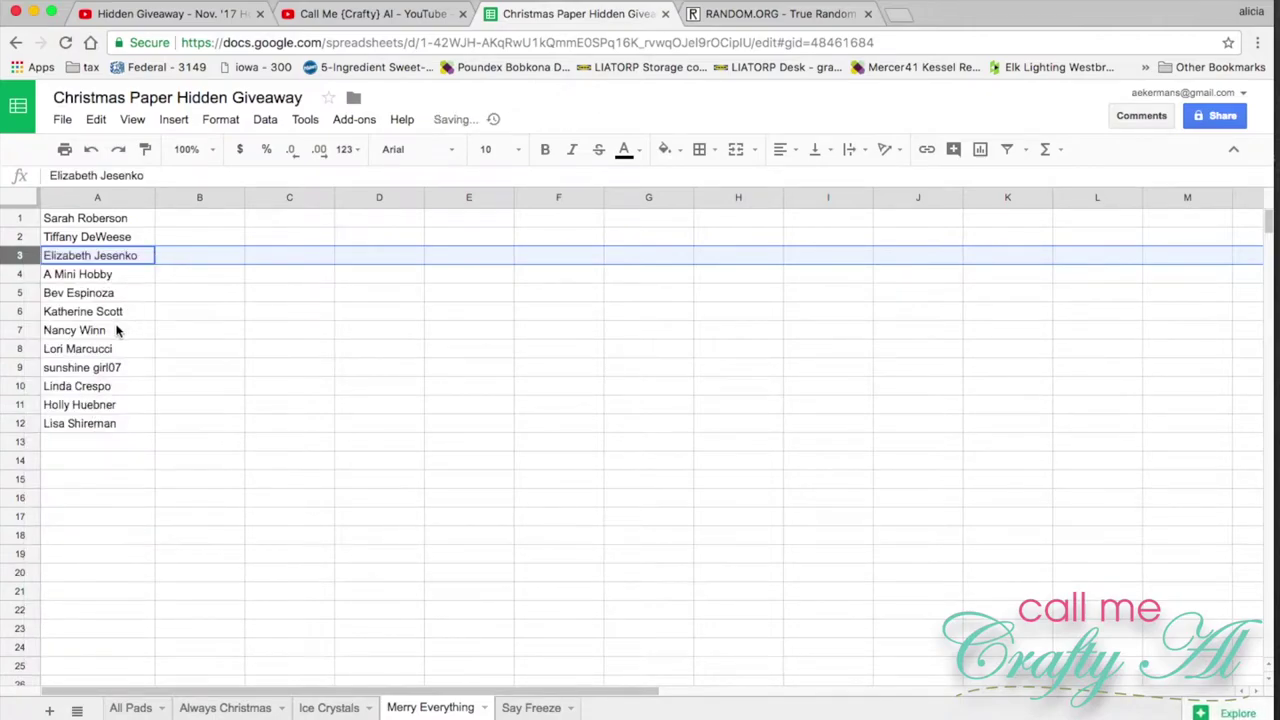
After checking Ice Crystals' winners, delete the repeat winner's row 7 from Merry Everything.
click(332, 707)
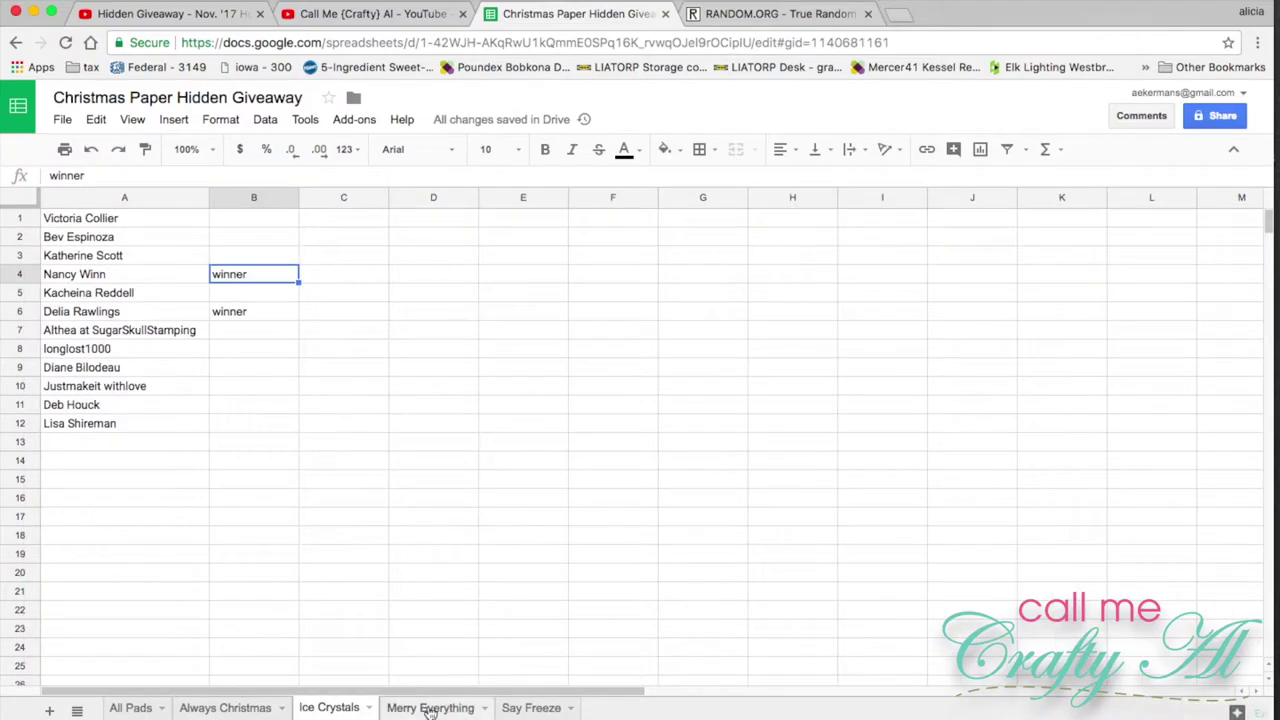
click(430, 708)
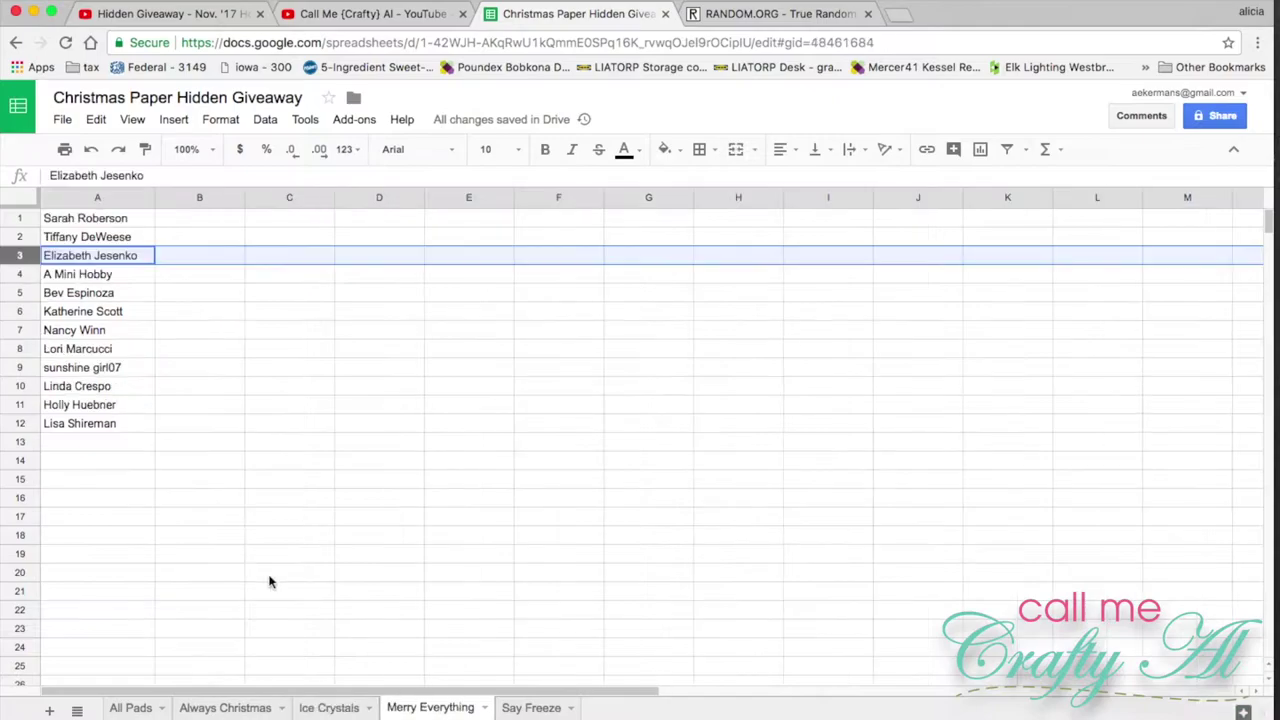
click(69, 333)
right_click(69, 335)
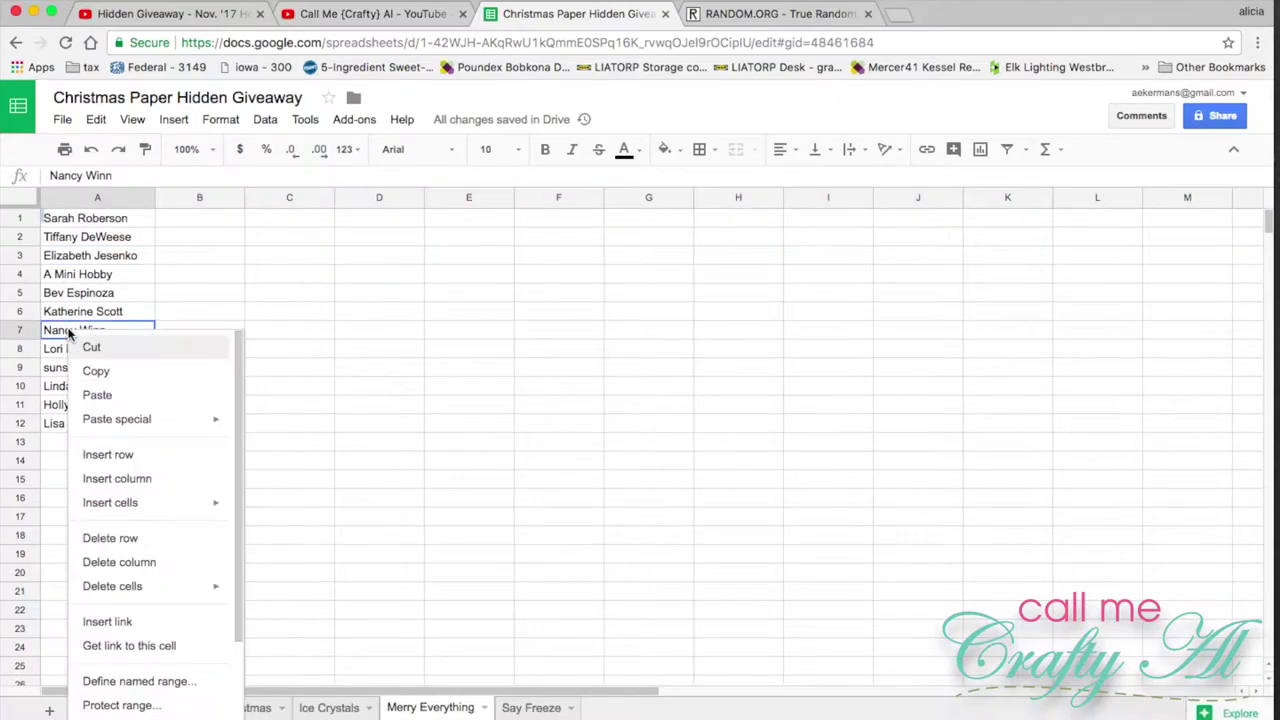
click(21, 333)
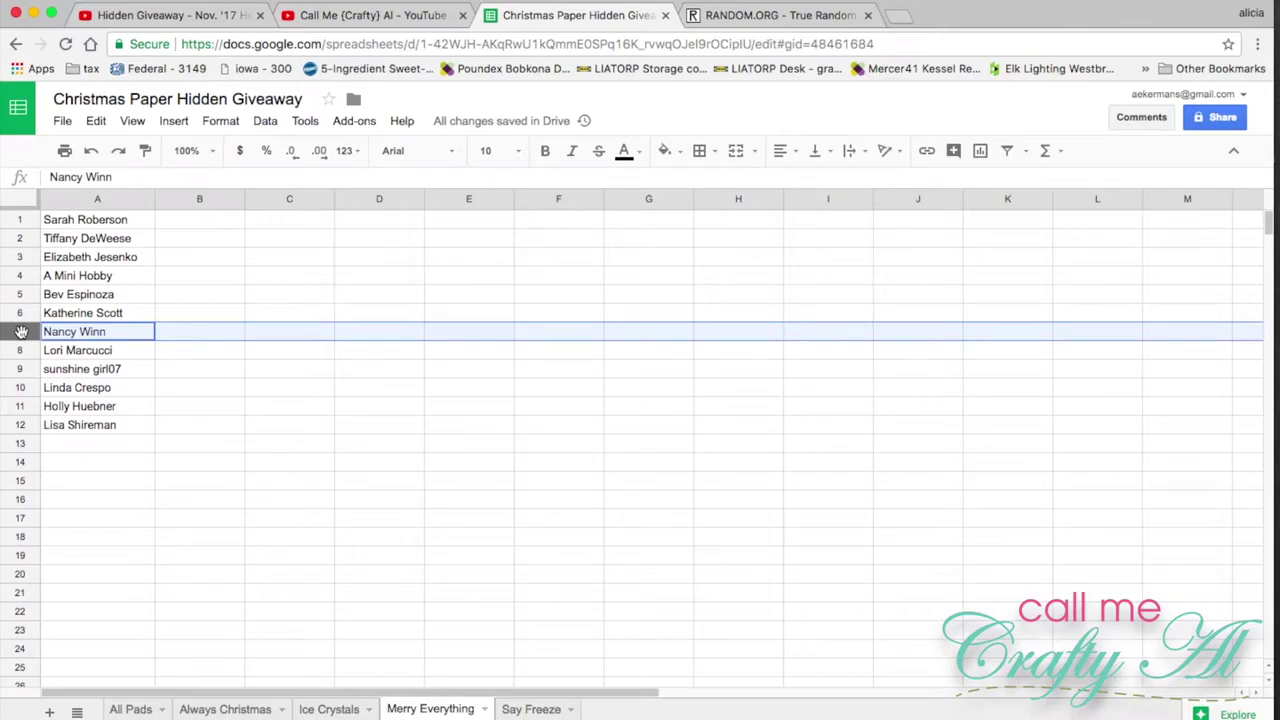
right_click(21, 331)
click(95, 504)
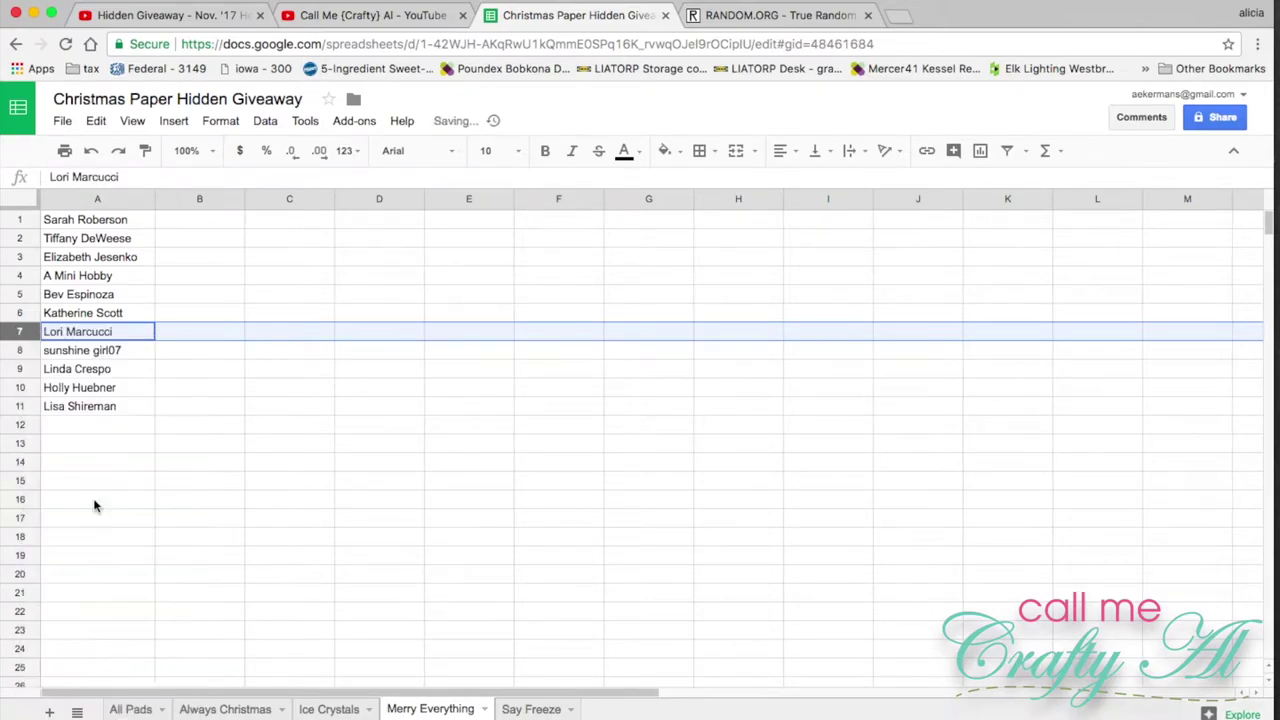
click(108, 222)
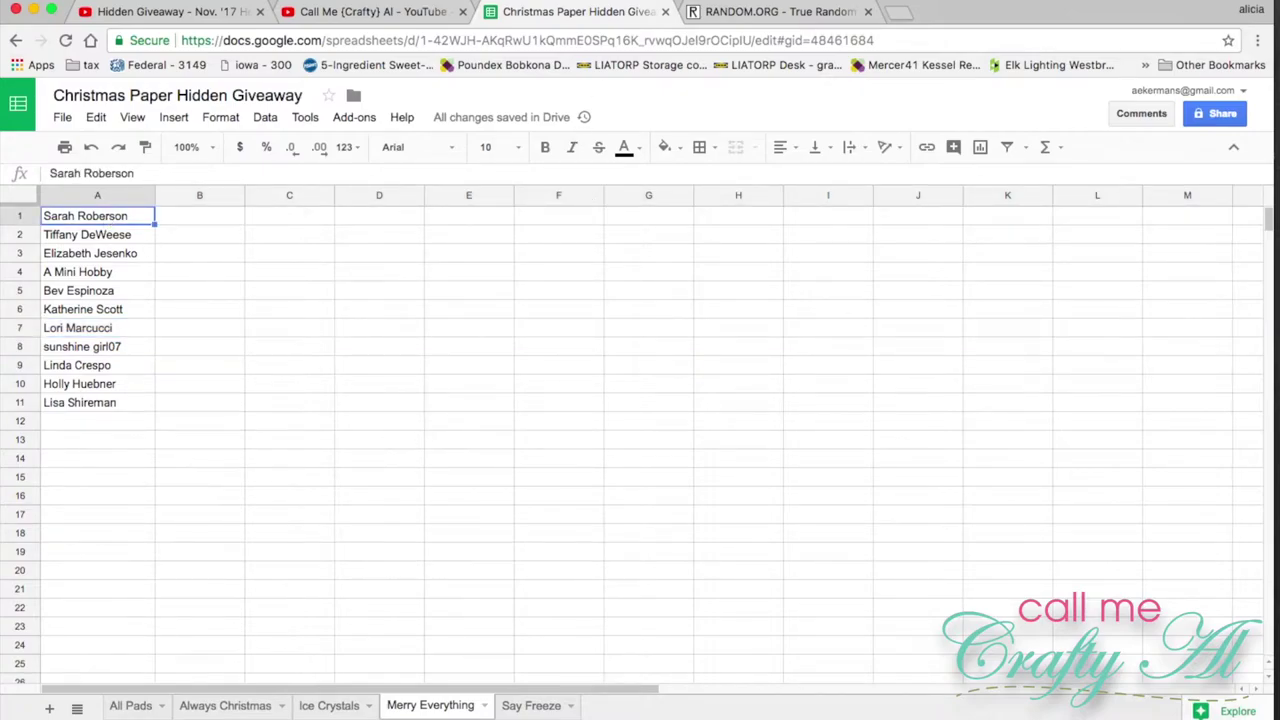
click(743, 14)
Set RANDOM.ORG's maximum to 11 and draw two numbers, 11 and 8, for Merry Everything.
click(950, 345)
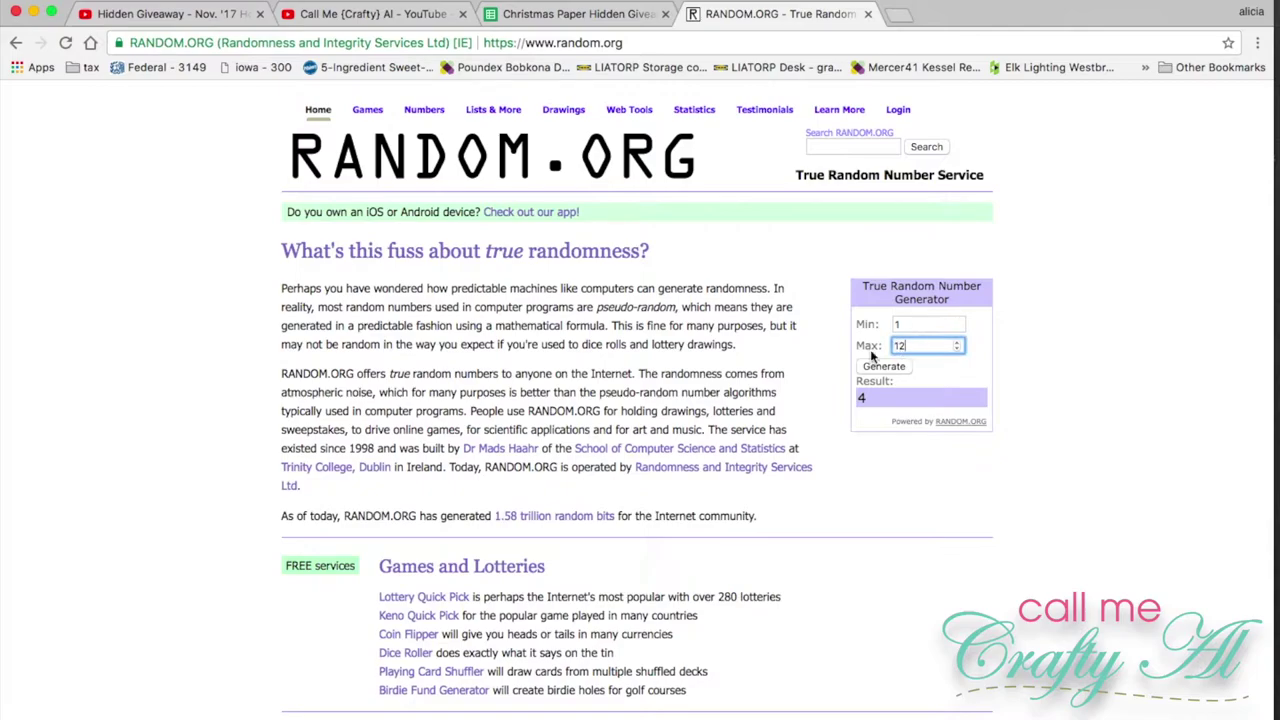
key(BackSpace)
text(1)
key(Return)
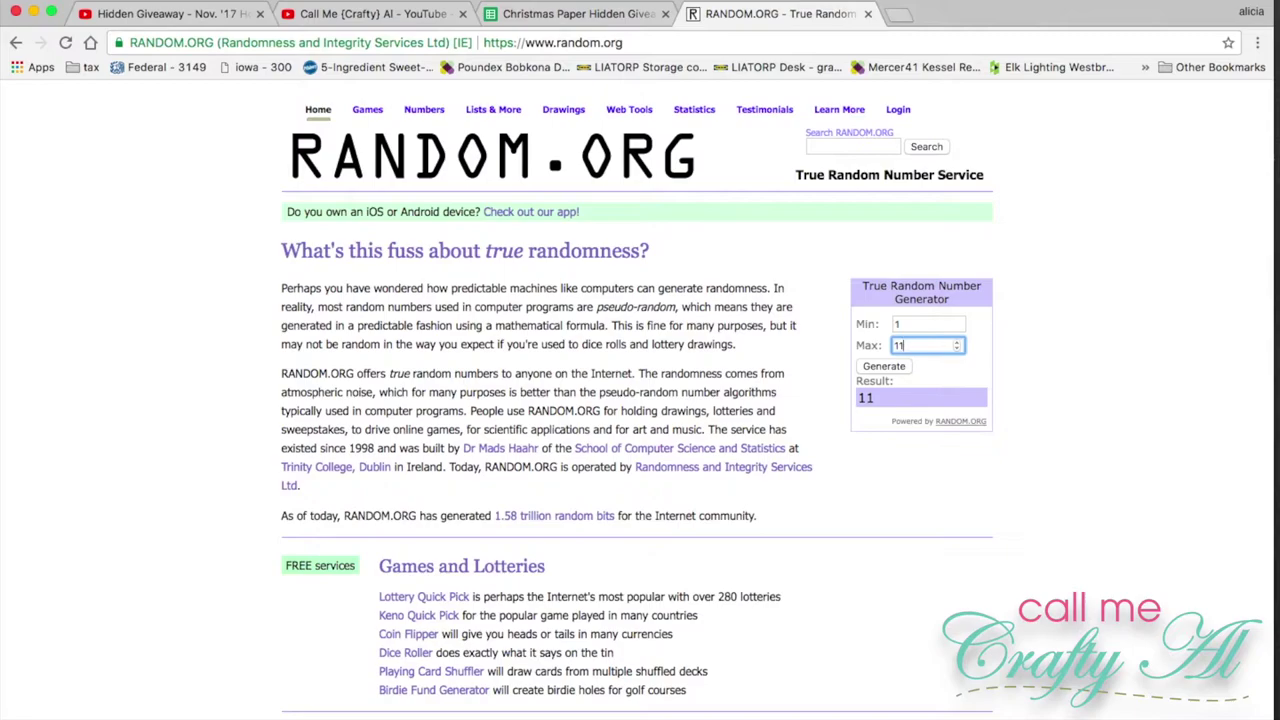
click(893, 368)
click(893, 368)
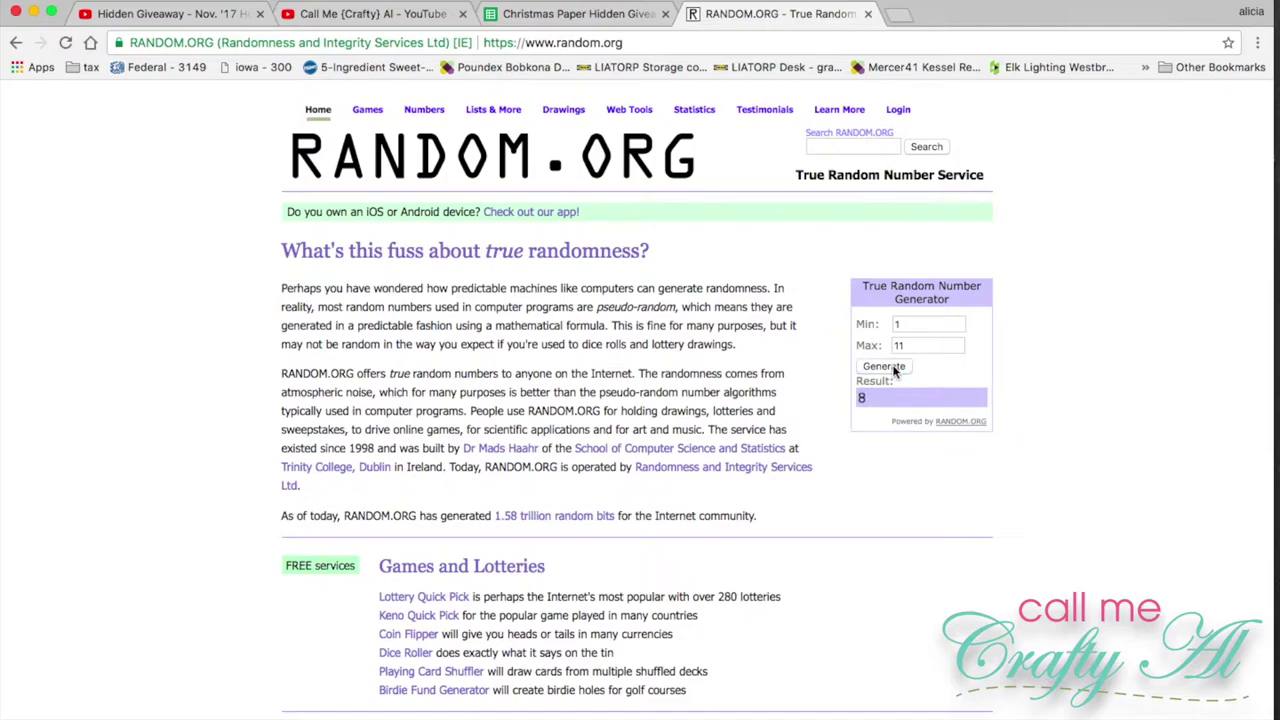
click(570, 14)
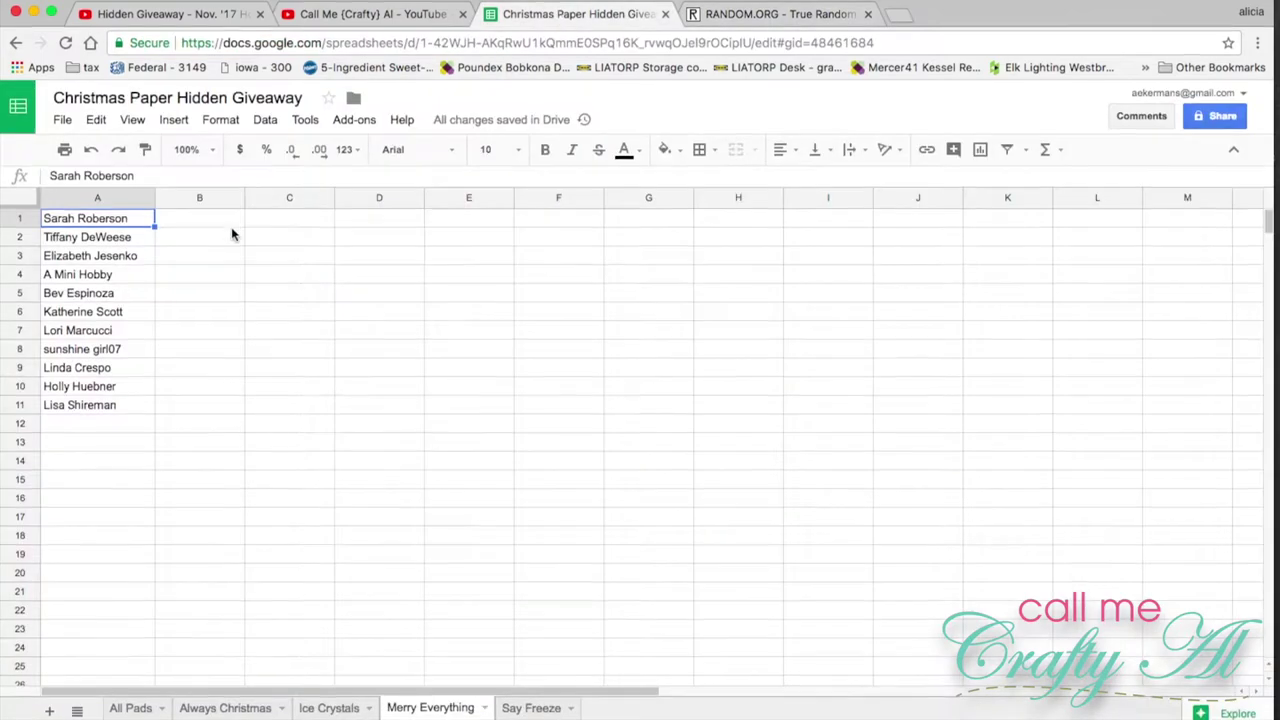
Mark B8 of Merry Everything as 'winner', select B11, then open the All Pads sheet.
click(214, 346)
text(w)
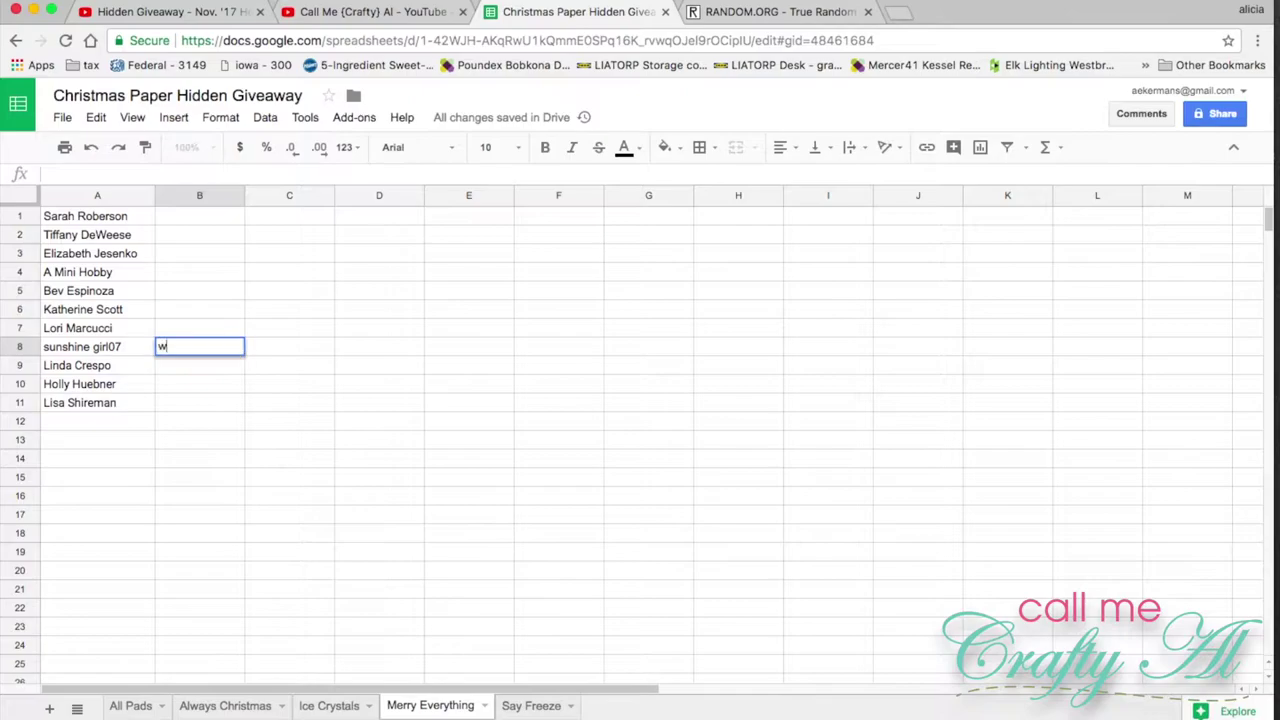
text(inner)
click(199, 402)
text(winner)
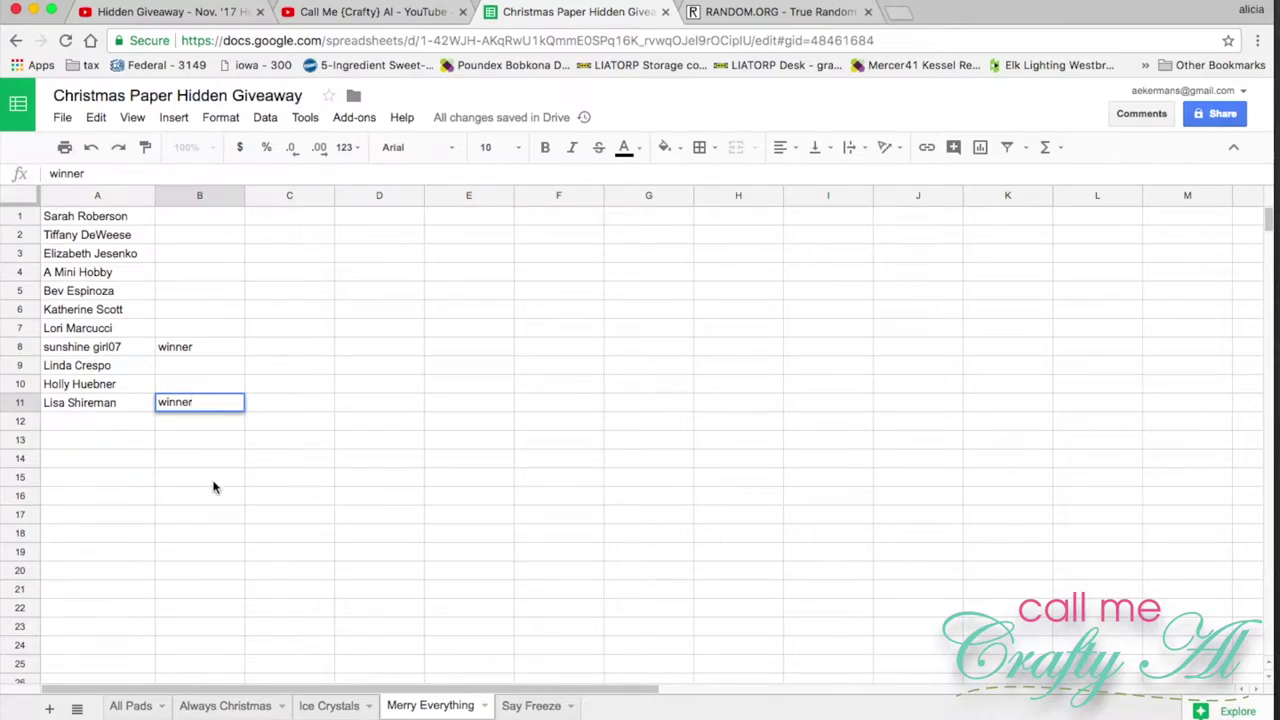
click(128, 705)
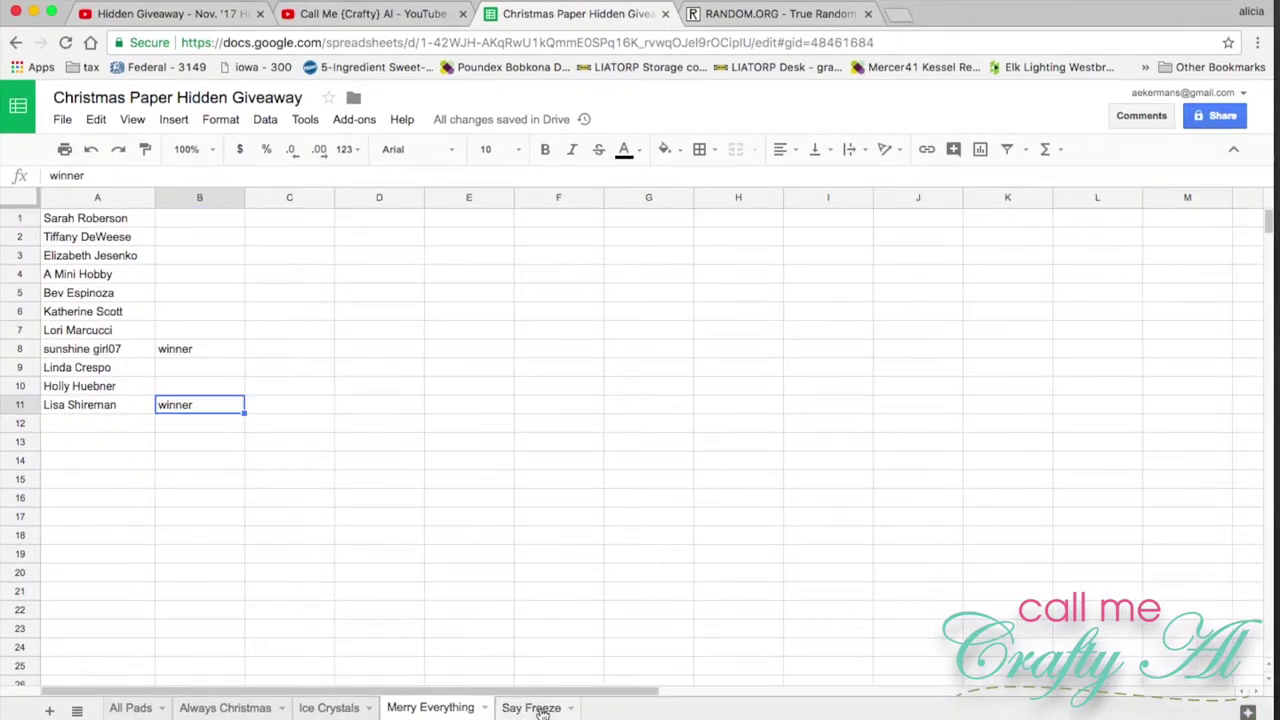
Delete the three repeat winners' rows from the Say Freeze list, starting with row 8.
click(337, 707)
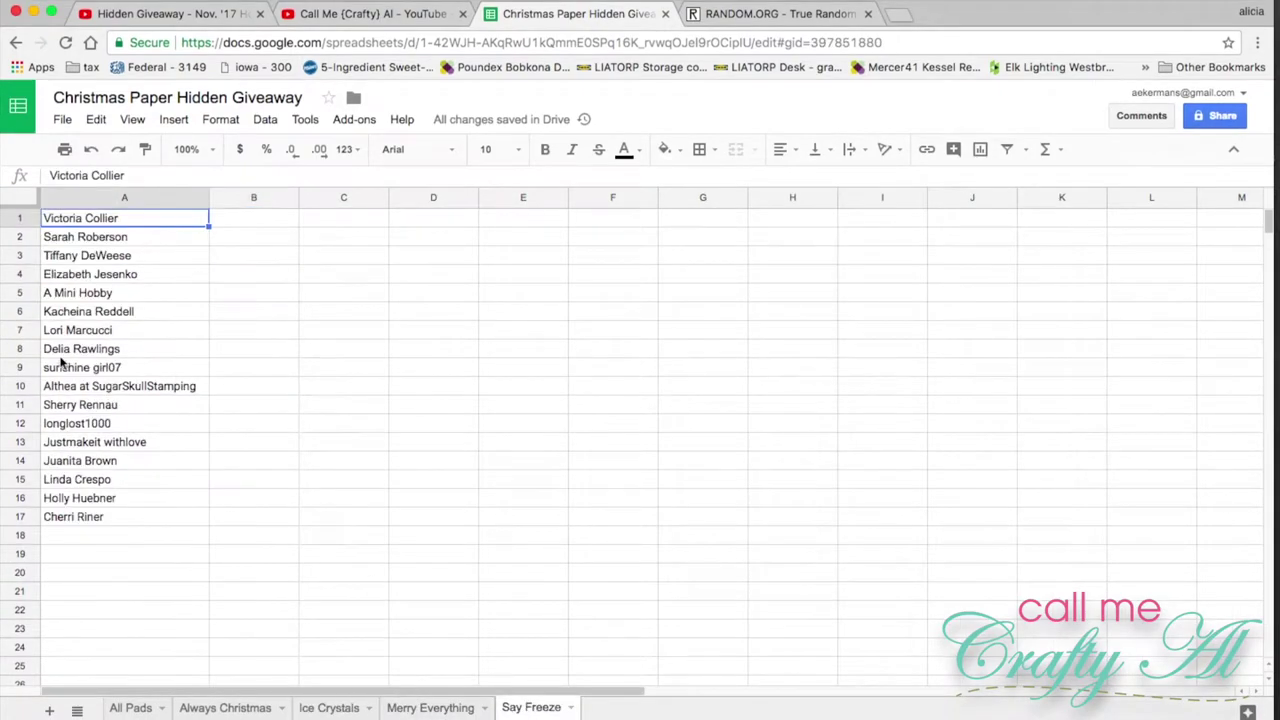
right_click(30, 349)
click(82, 522)
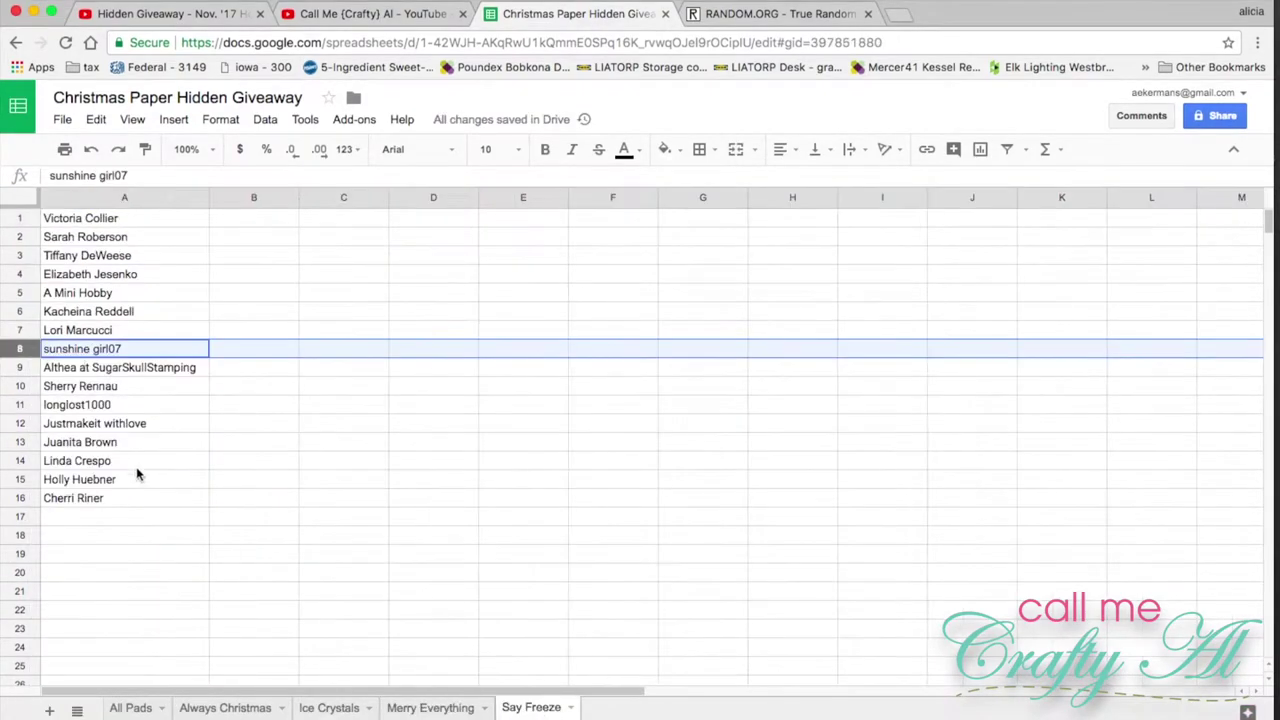
right_click(86, 349)
click(129, 520)
click(86, 367)
right_click(86, 367)
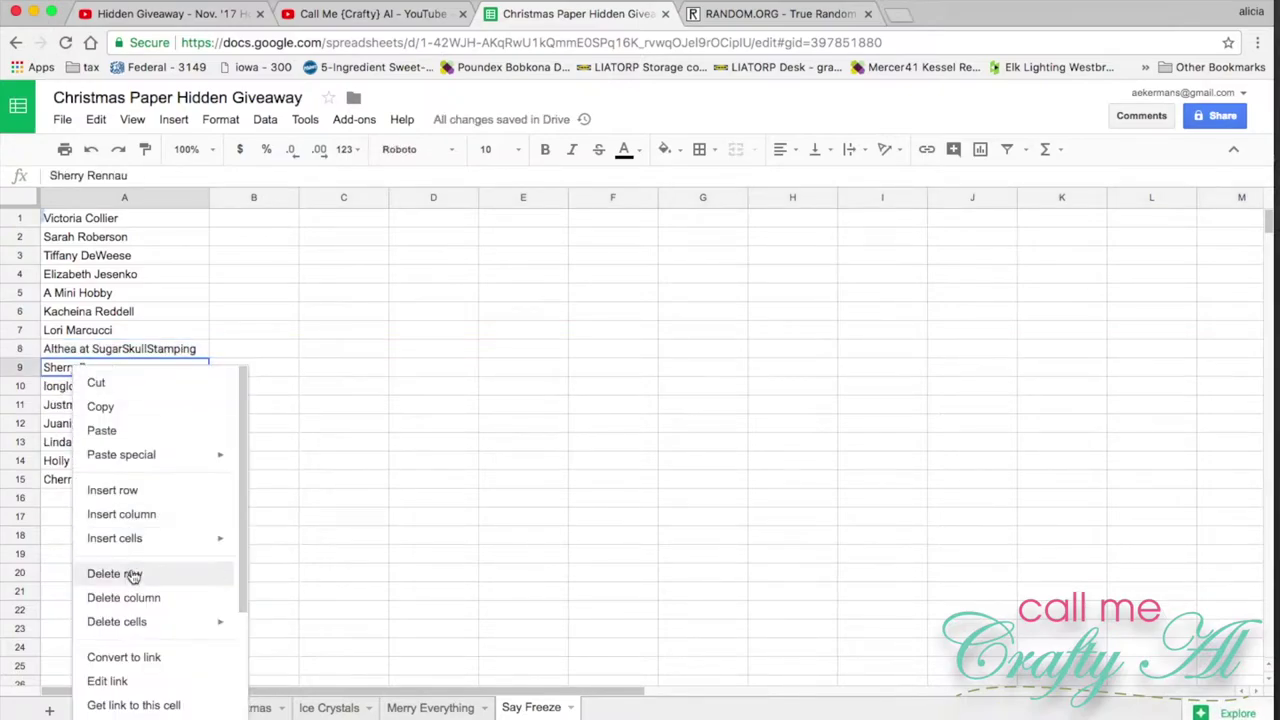
click(129, 574)
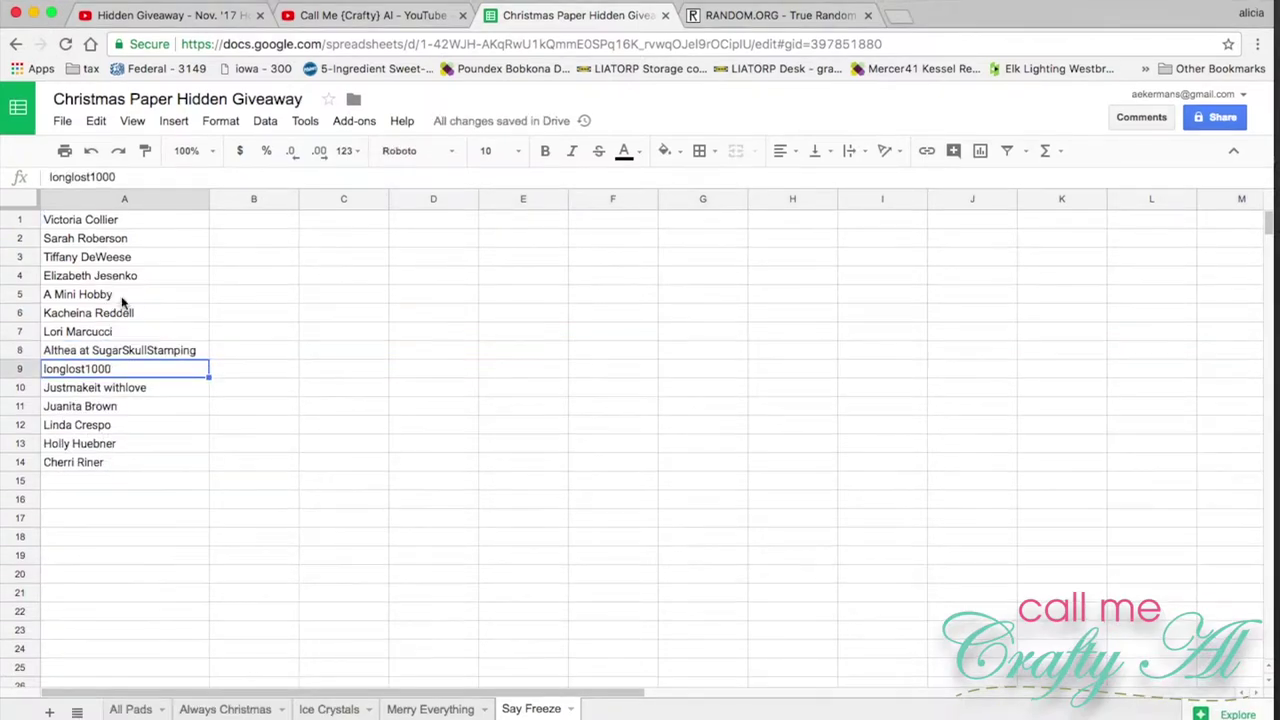
Cross-check the Always Christmas, Ice Crystals and Merry Everything tabs' winners against Say Freeze.
click(232, 708)
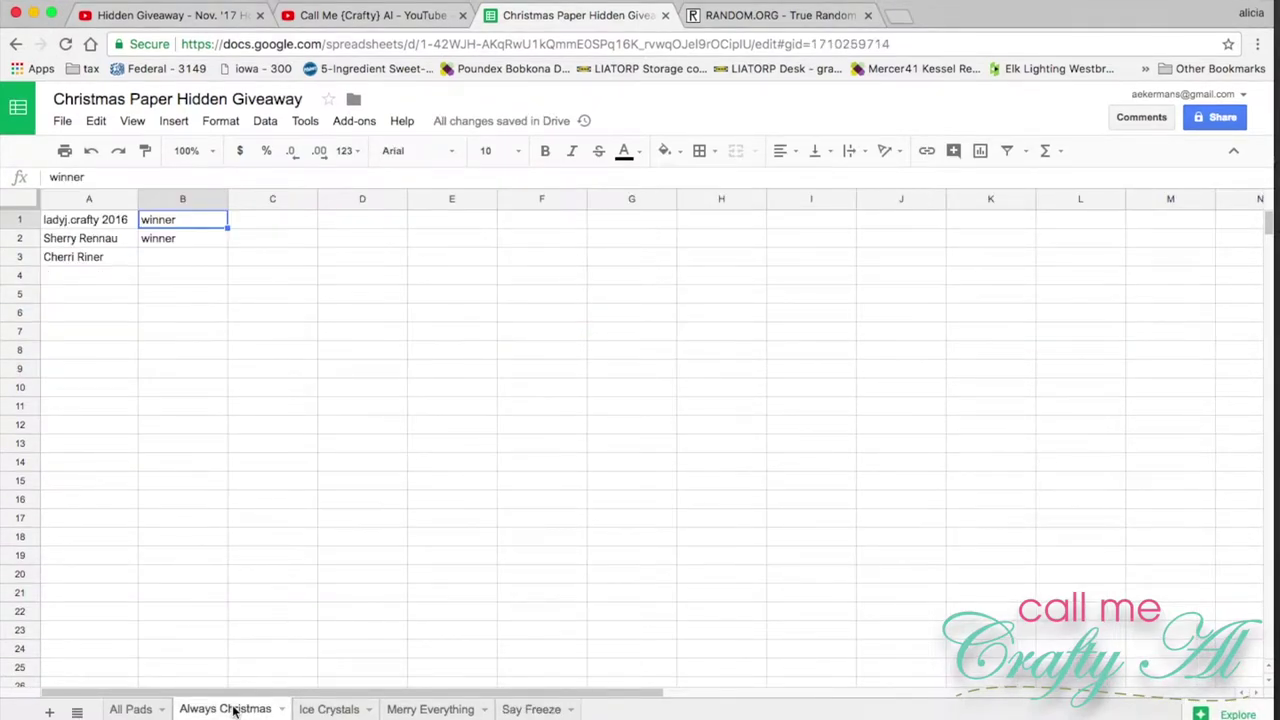
click(516, 712)
click(330, 708)
click(525, 708)
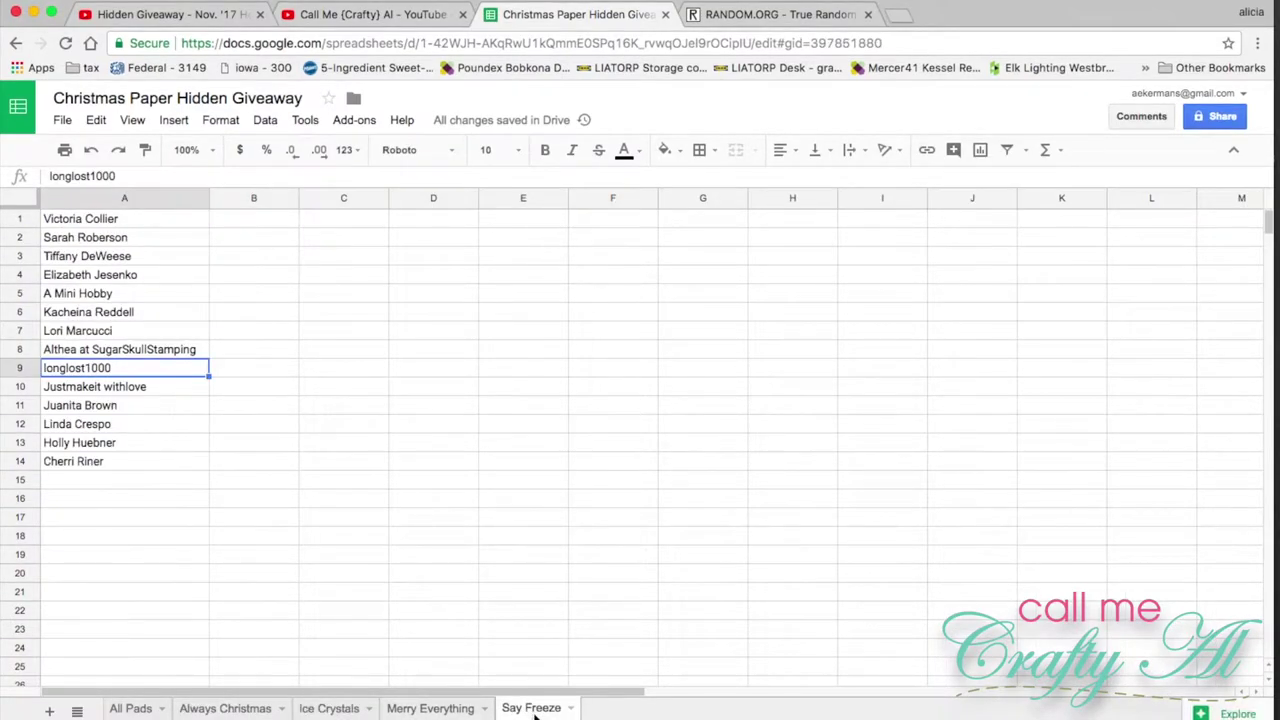
click(460, 708)
click(531, 708)
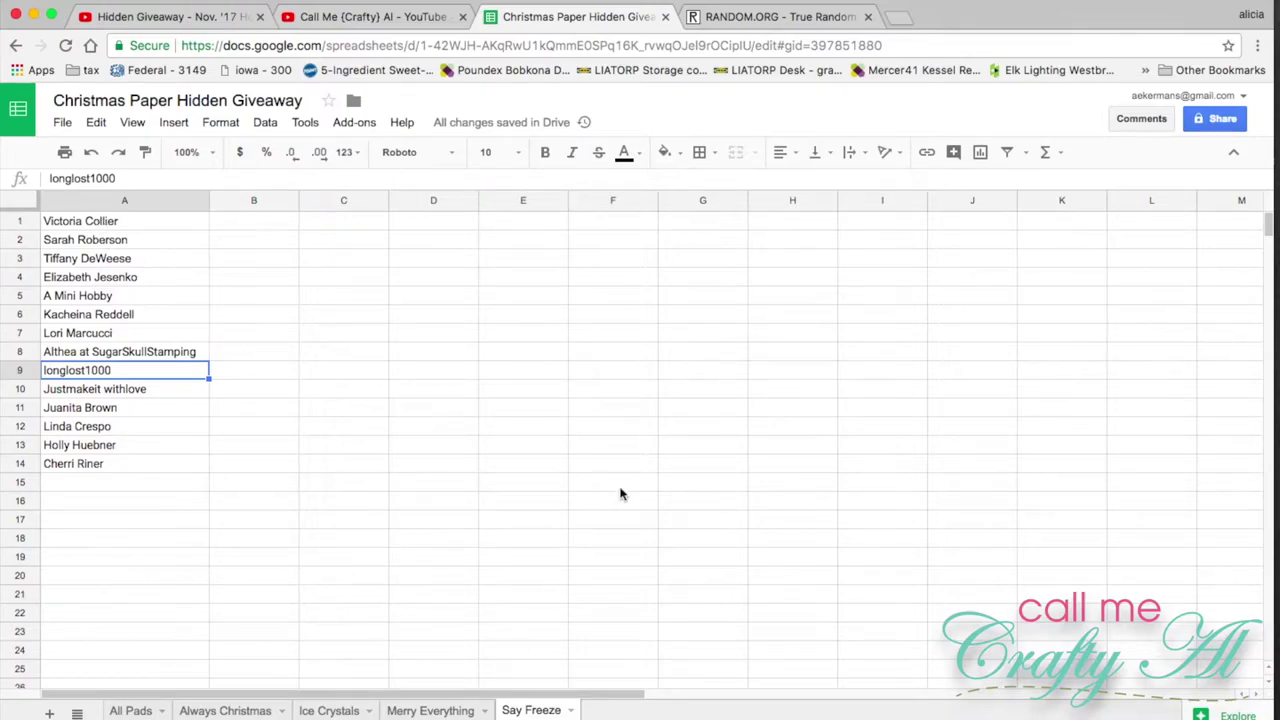
On RANDOM.ORG, draw two numbers from 1 to 14, getting 9 and 5.
click(745, 12)
click(910, 343)
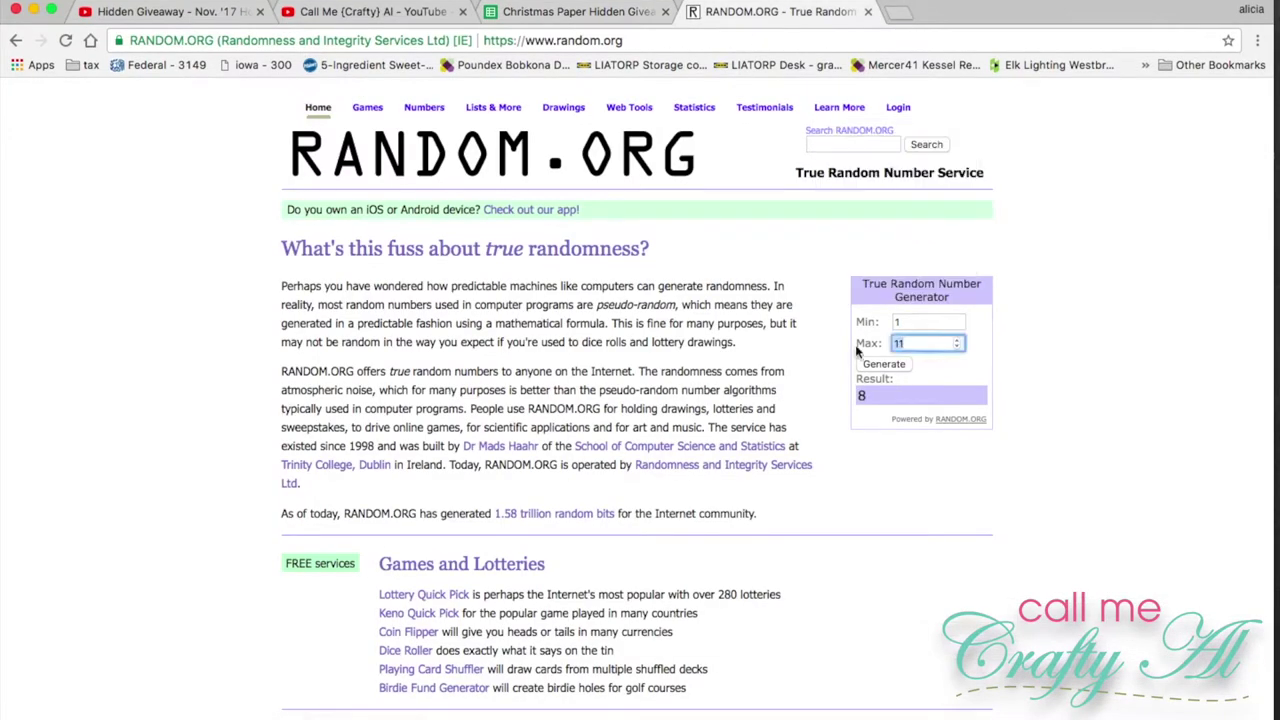
click(884, 364)
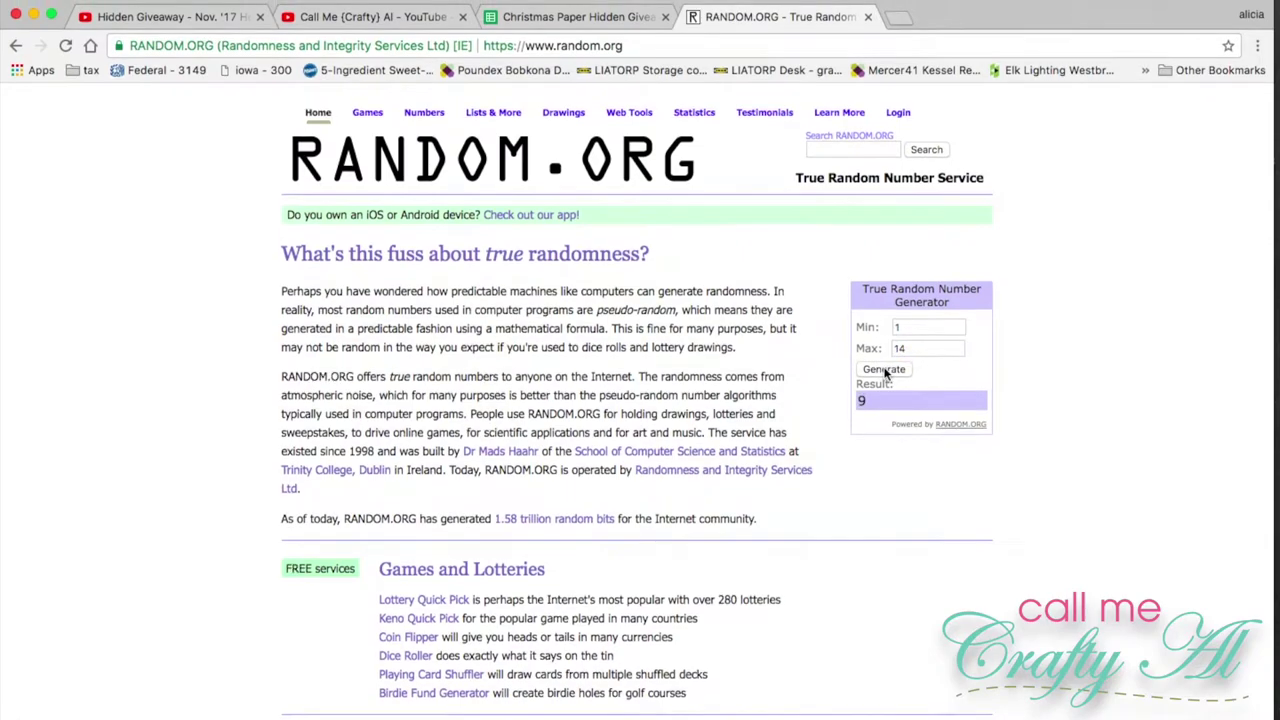
click(884, 370)
Enter 'winner' in cells B5 and B9 of the Say Freeze sheet.
click(580, 16)
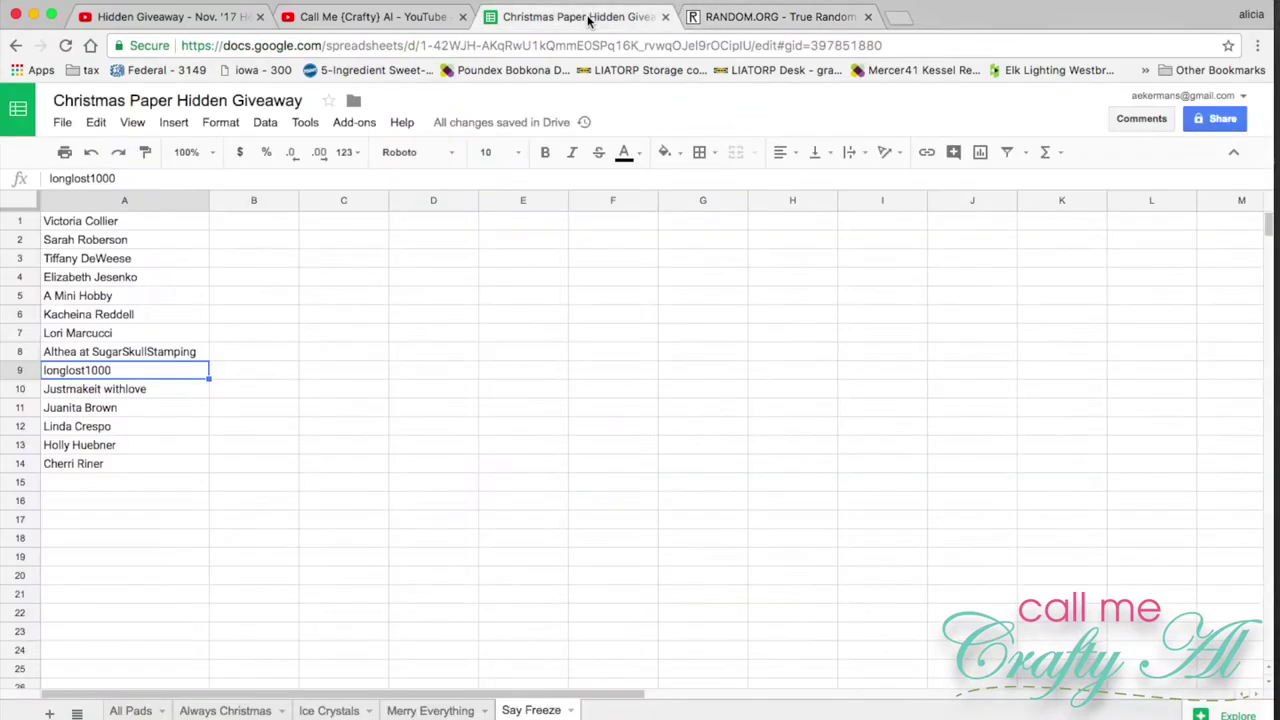
click(250, 296)
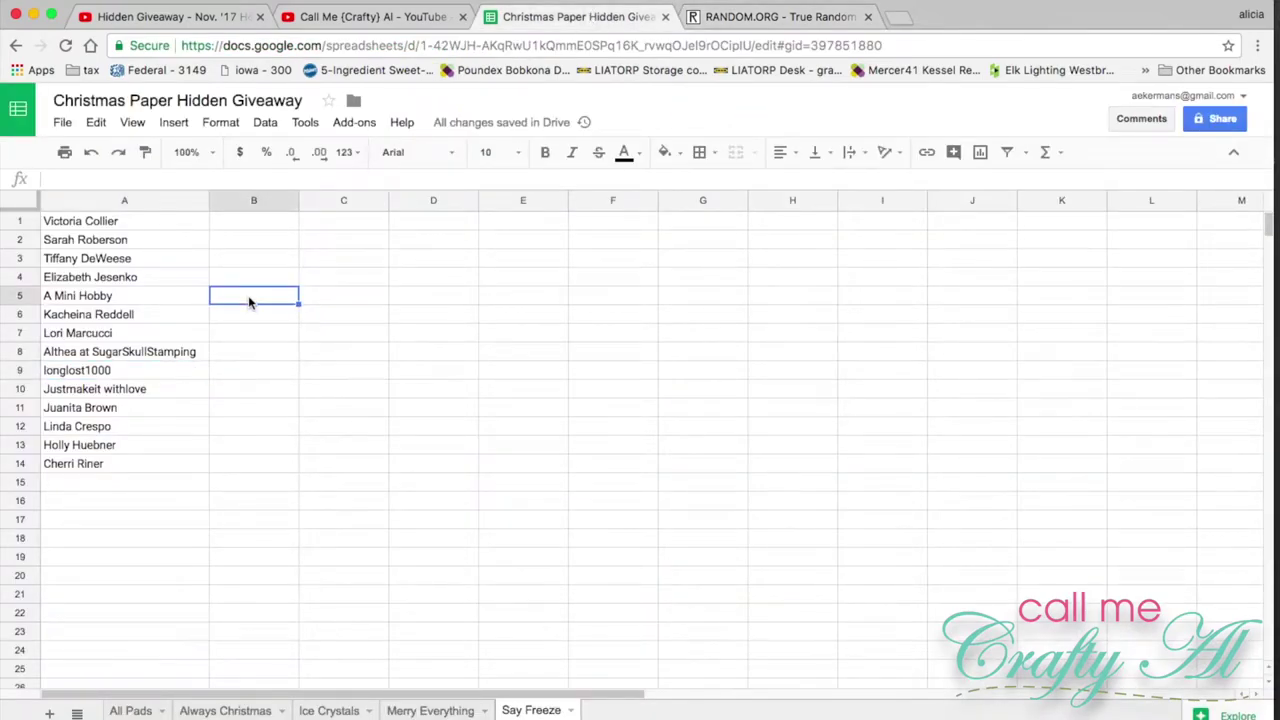
text(winner)
click(266, 368)
text(winner)
key(Return)
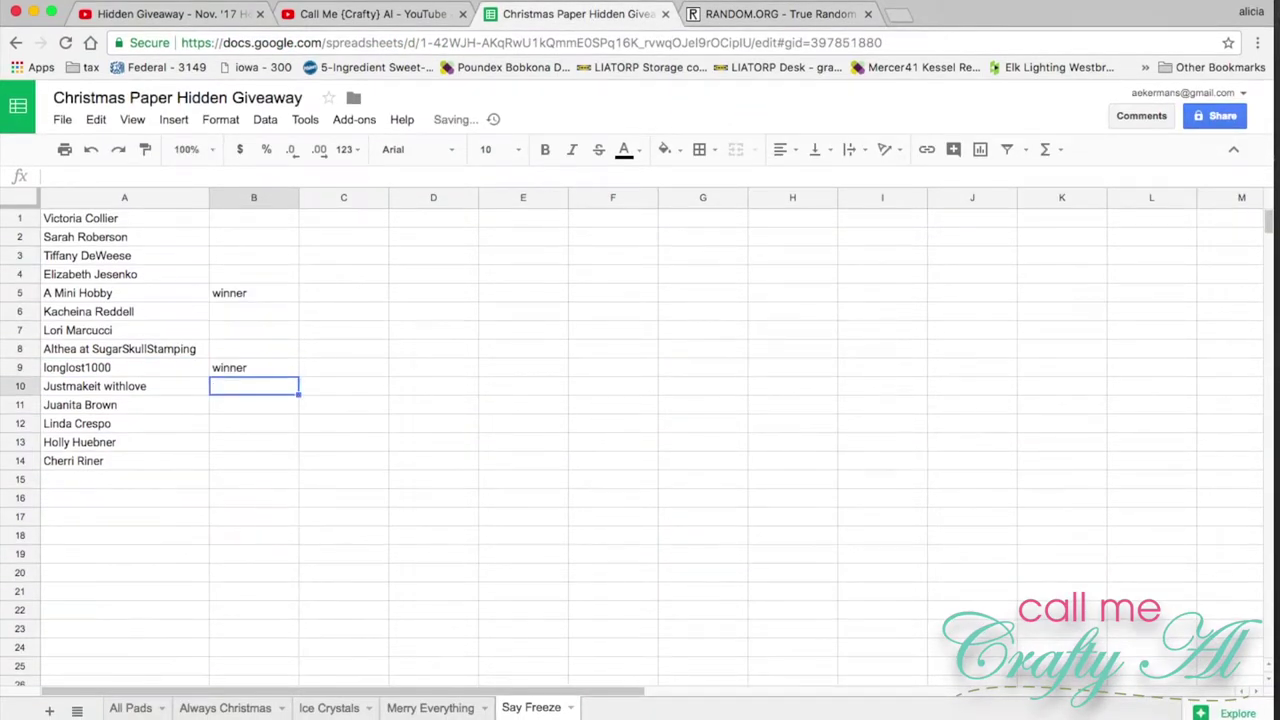